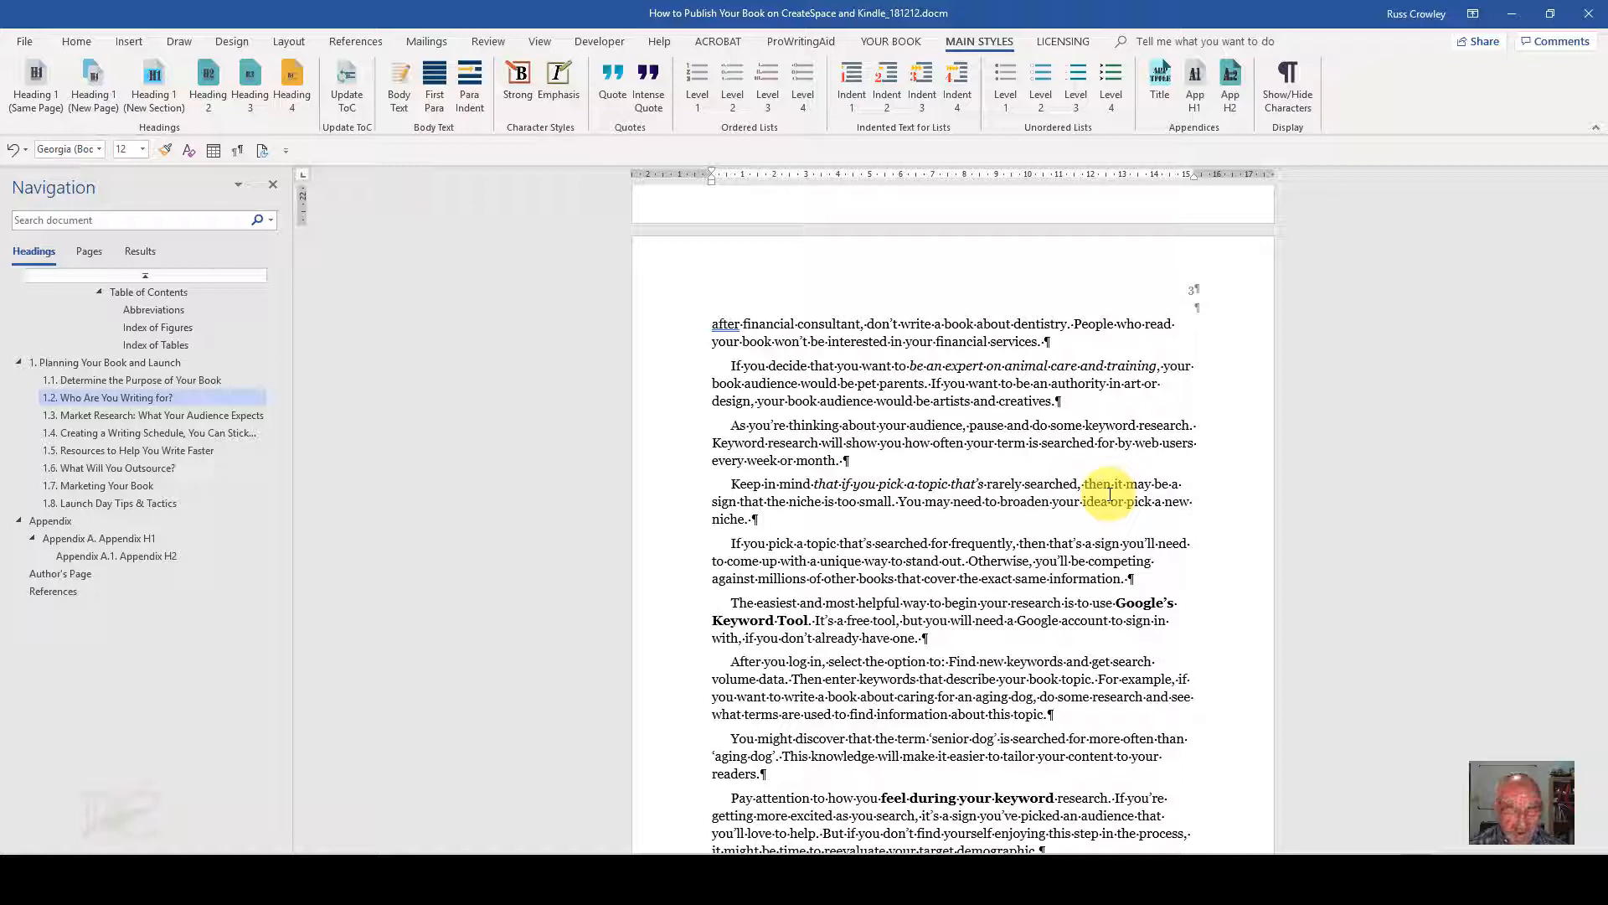
Save and close the current book document and open the recent file 1CBC_Pro_181127.docm from Desktop » 1CBC Pro
key(ctrl+s)
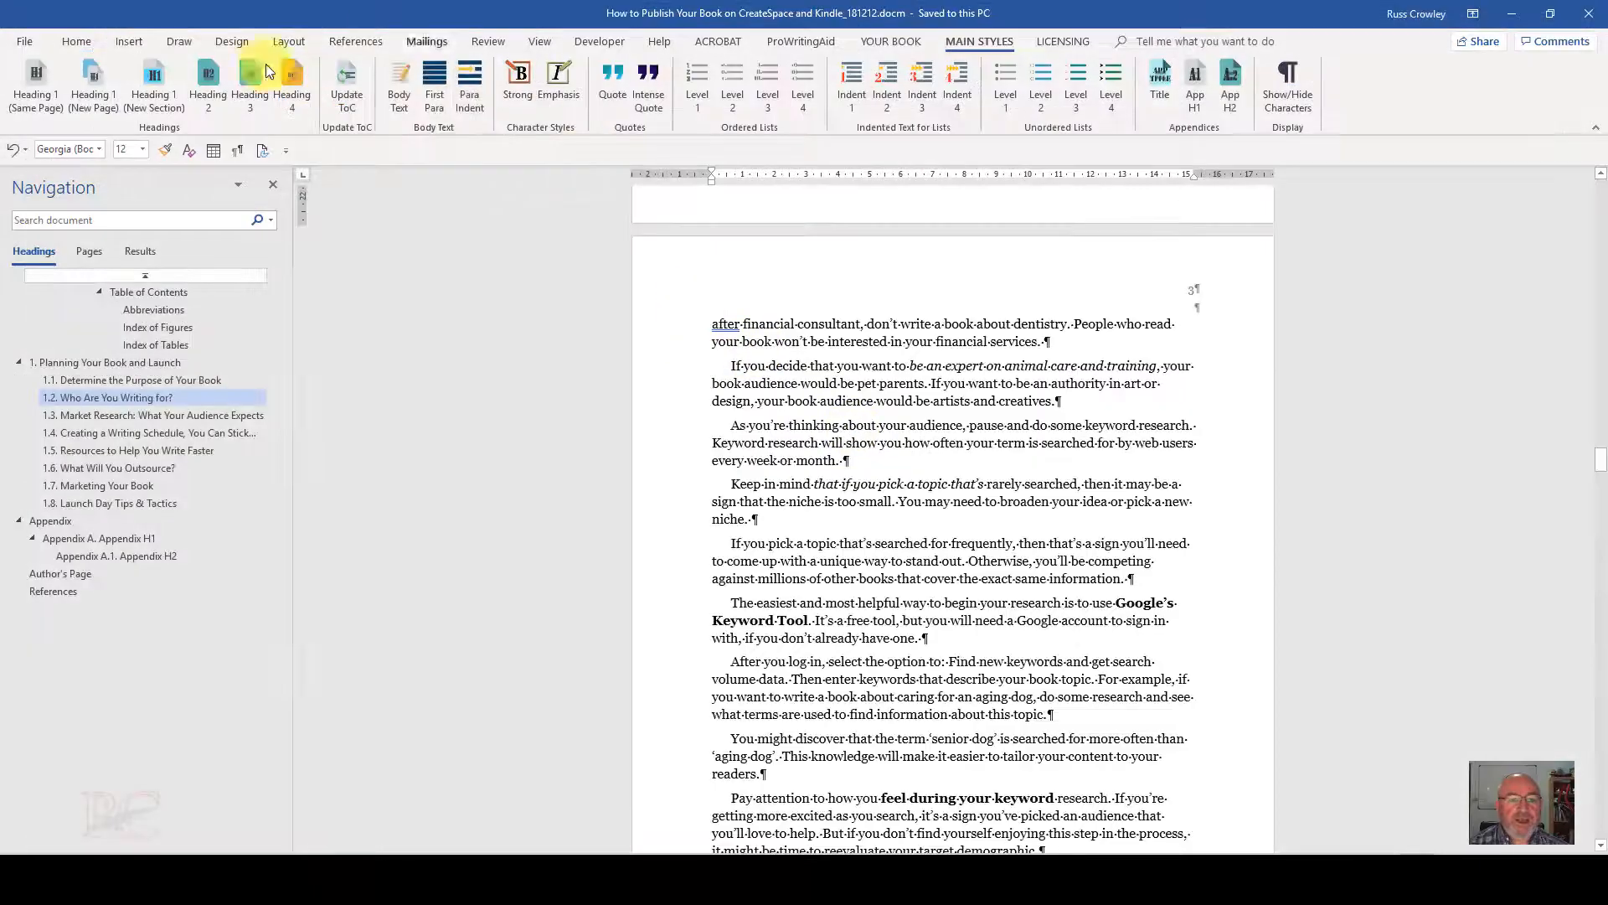
key(ctrl+w)
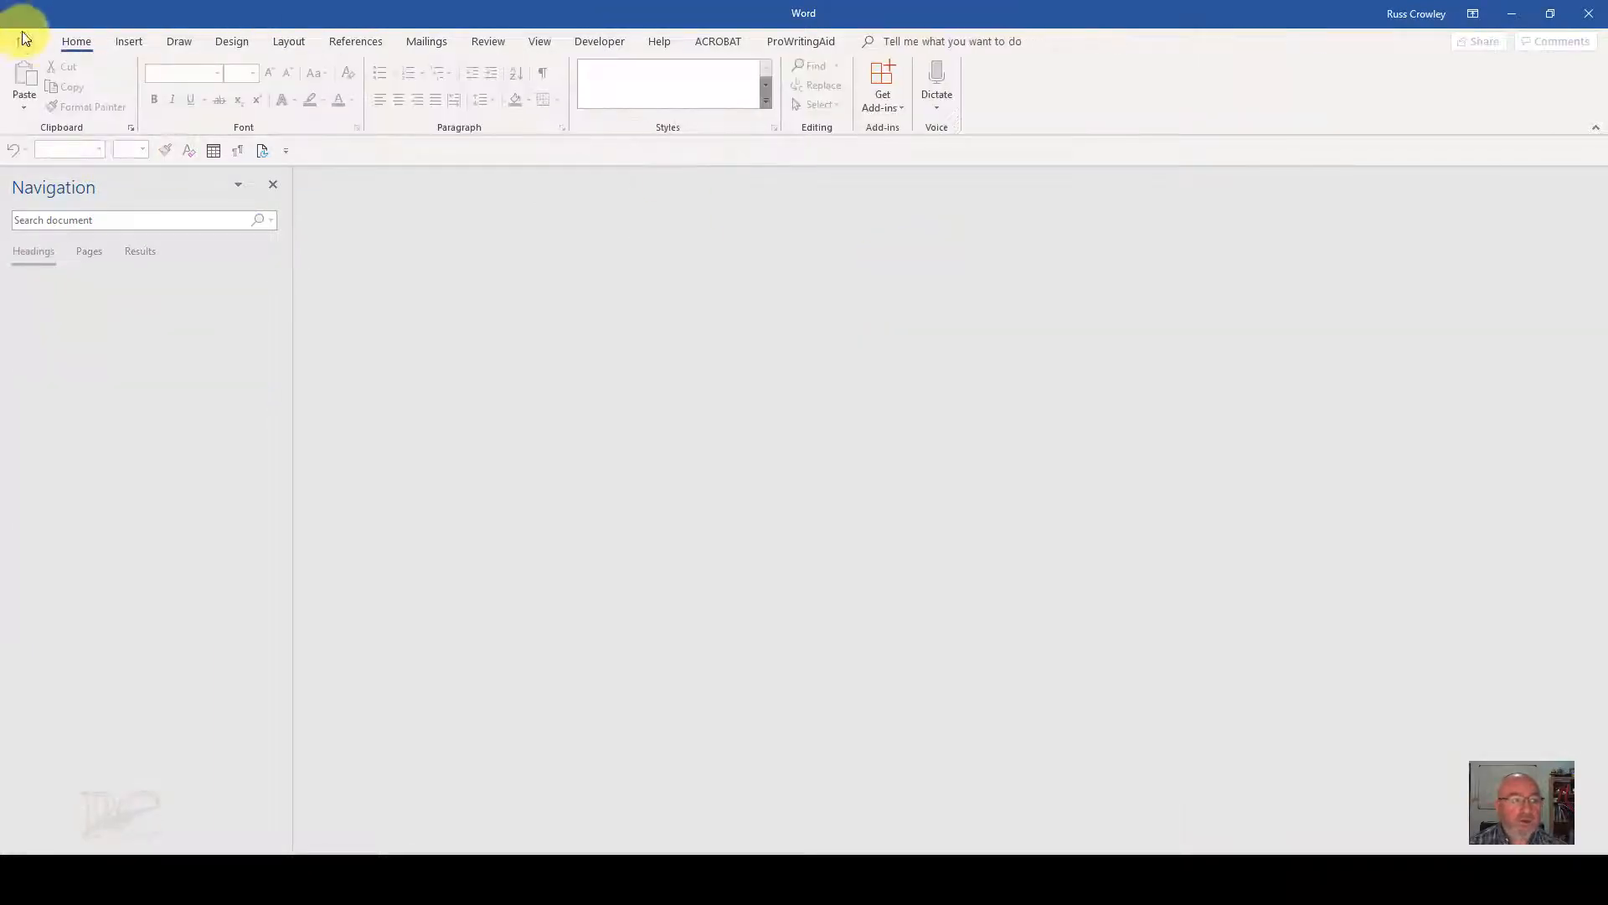
click(25, 39)
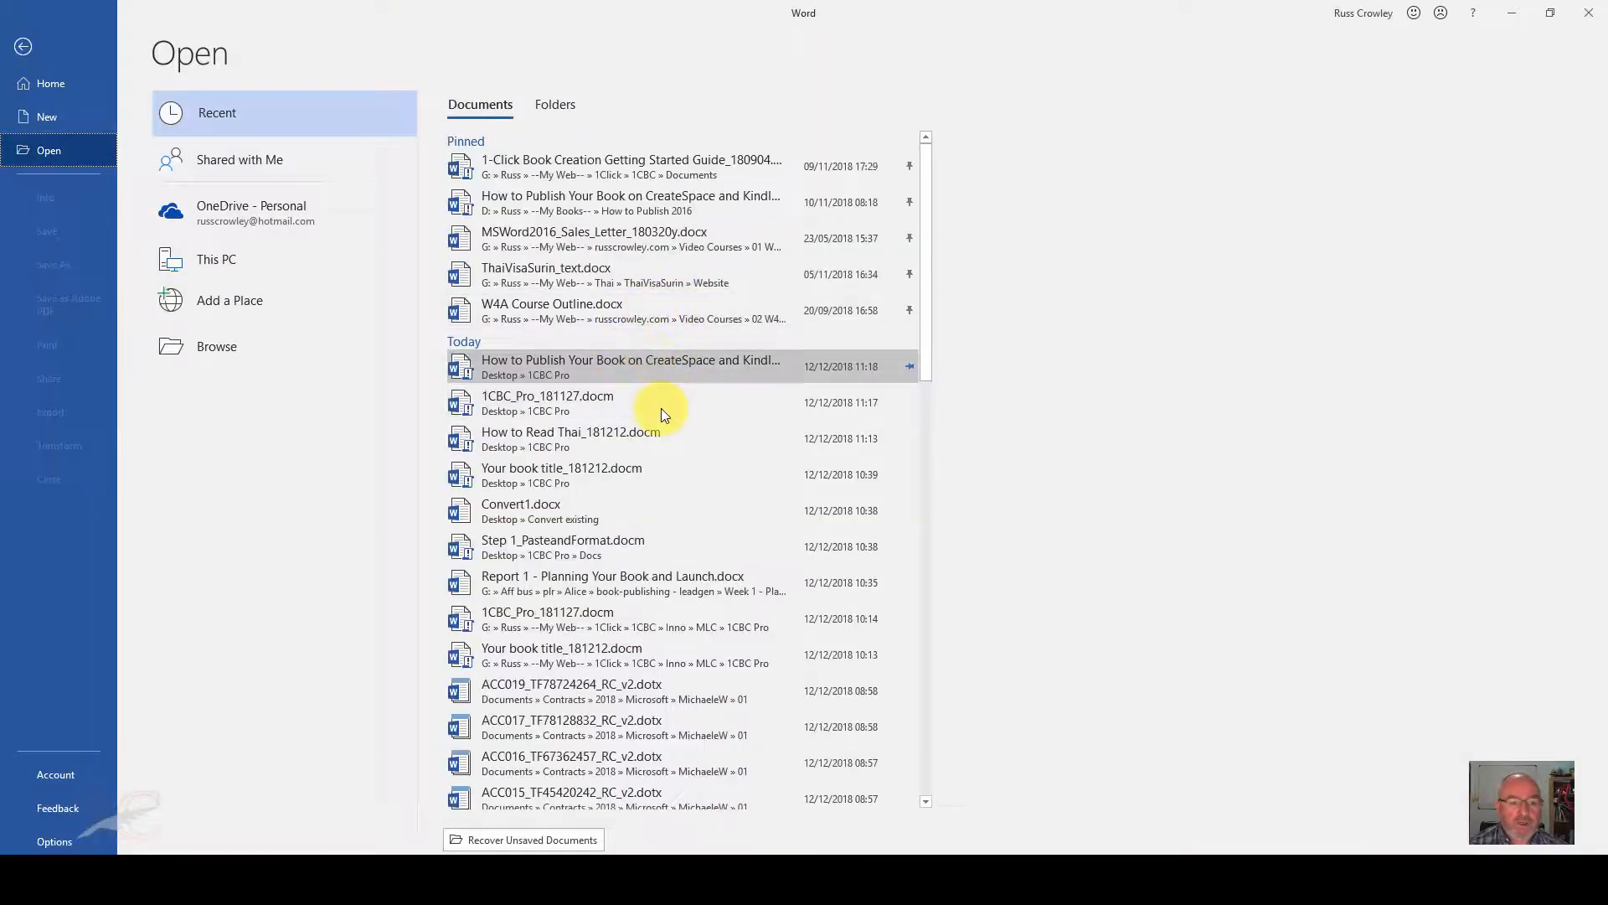
click(685, 405)
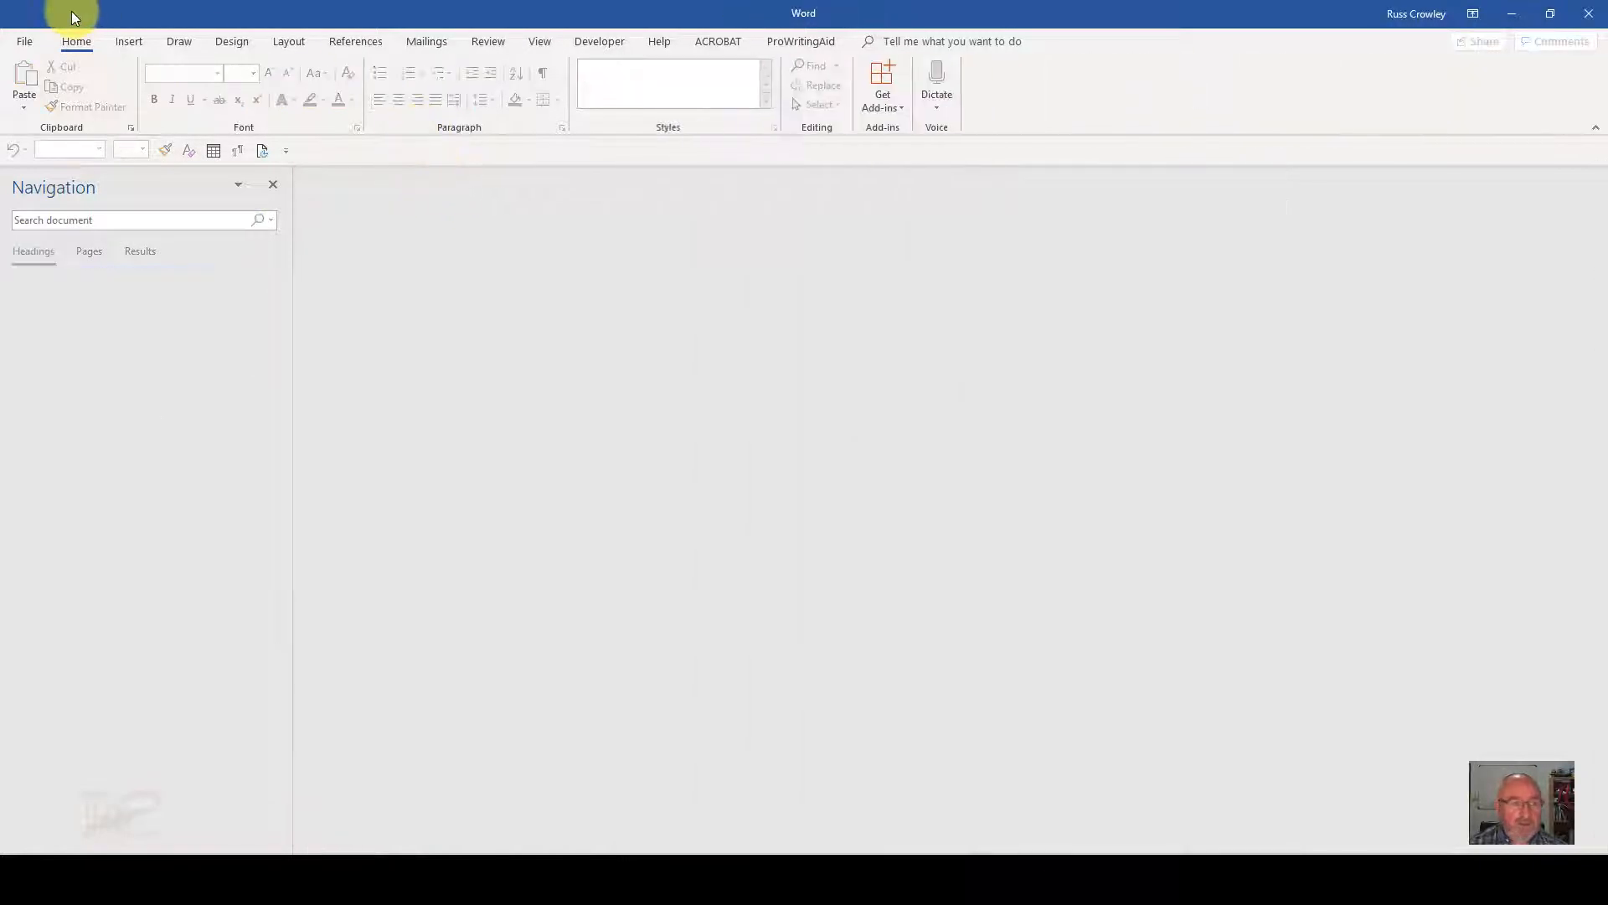
click(23, 41)
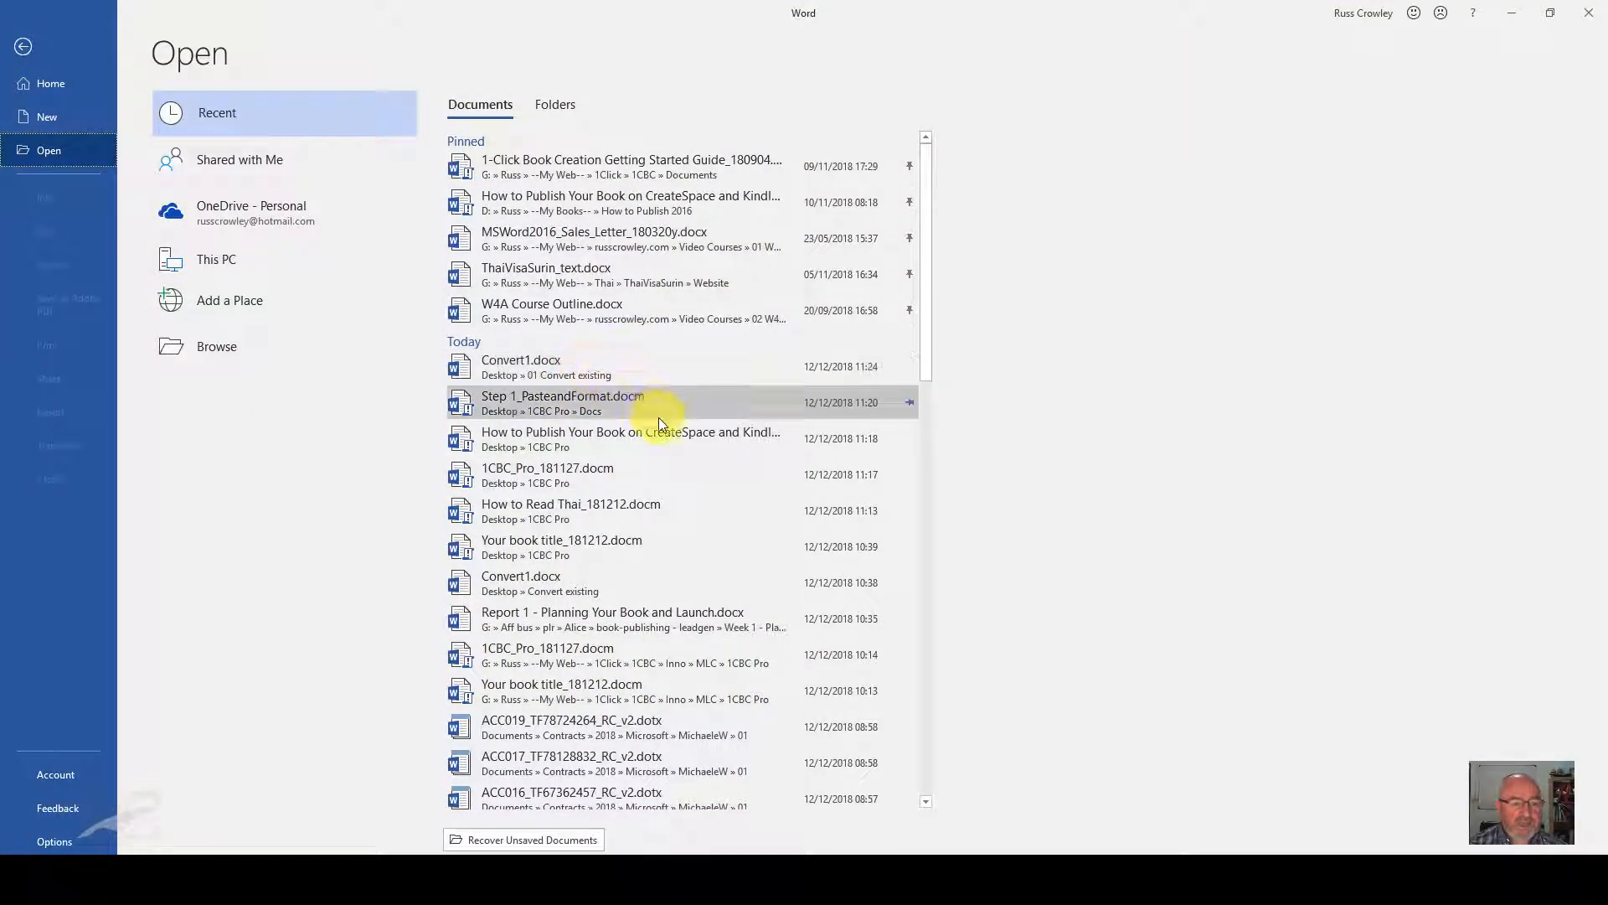
click(633, 476)
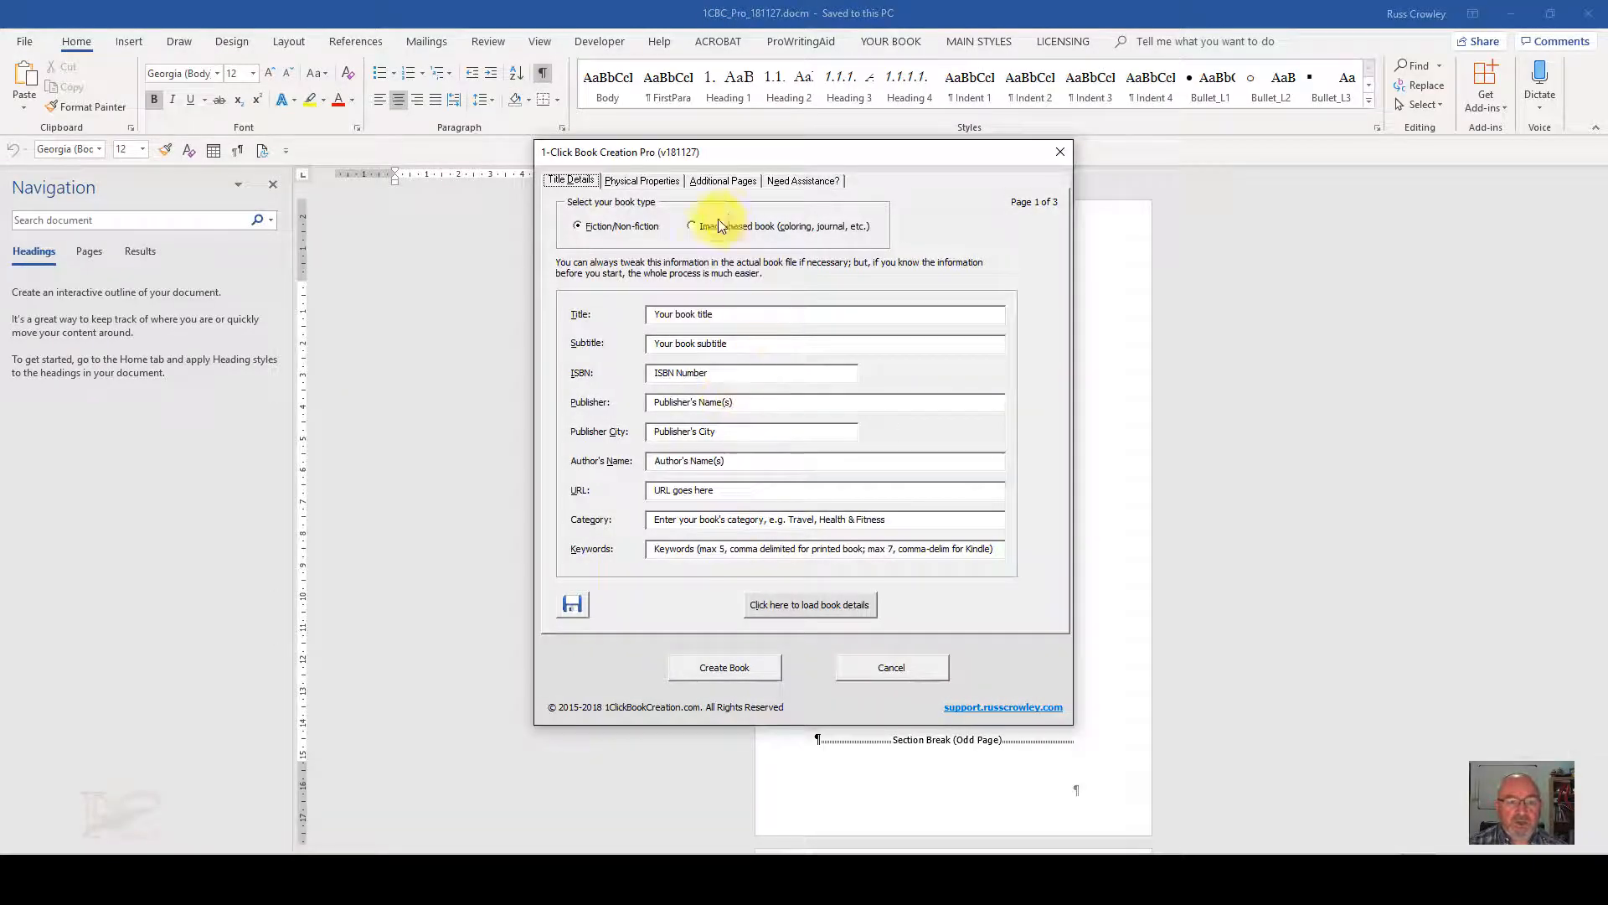
Choose the image-based book type and load the book details from 01 LTYGA.txt
click(713, 230)
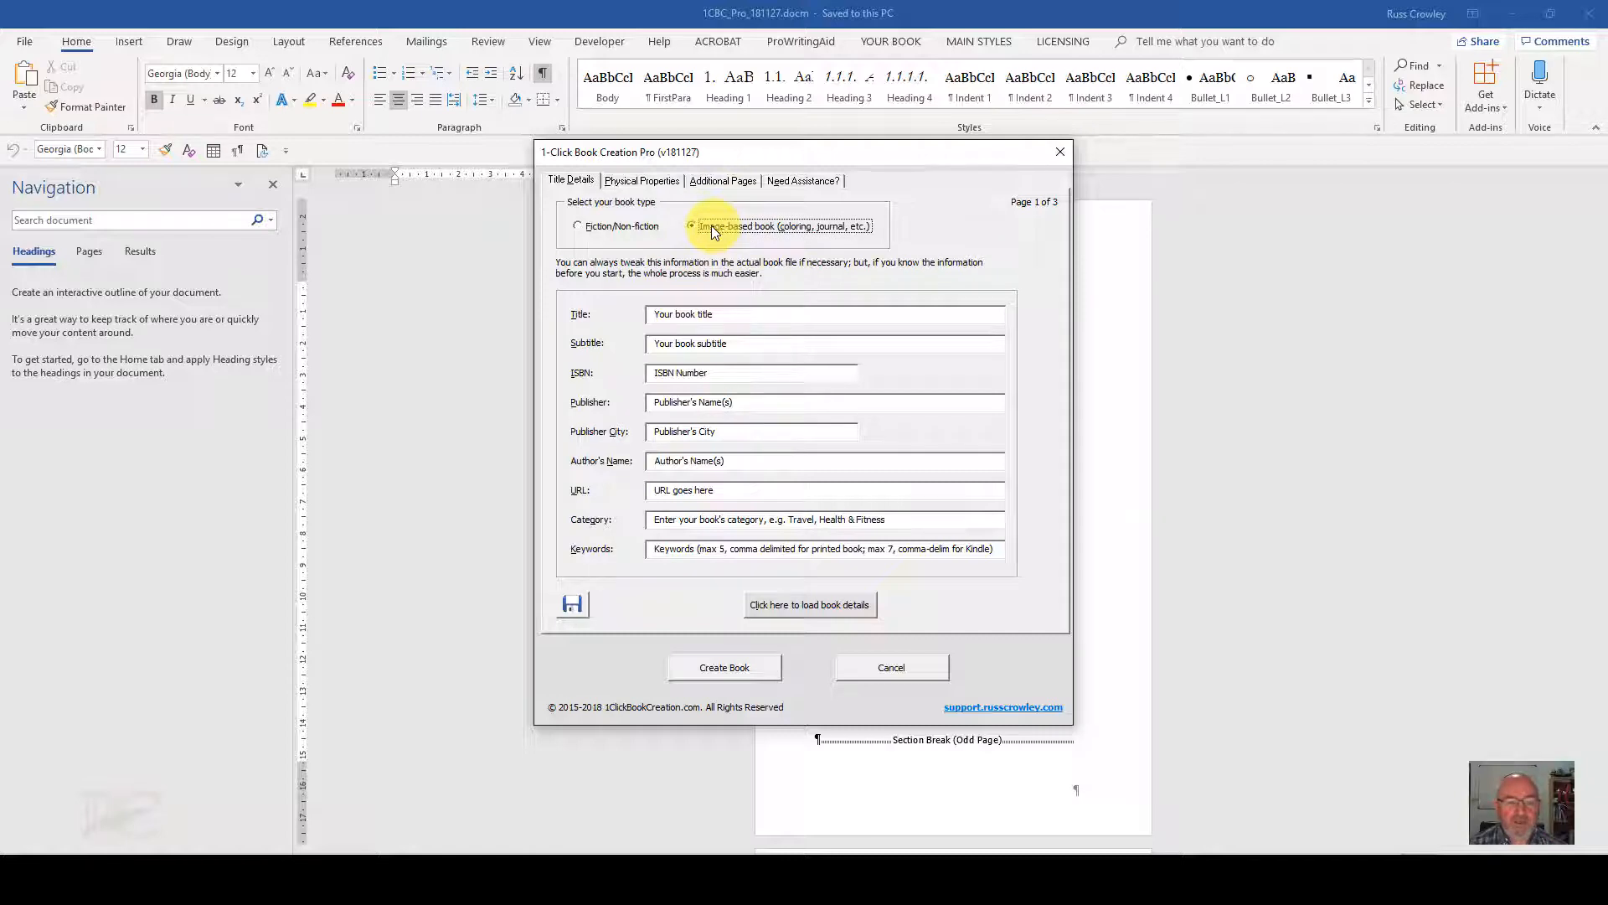
click(850, 601)
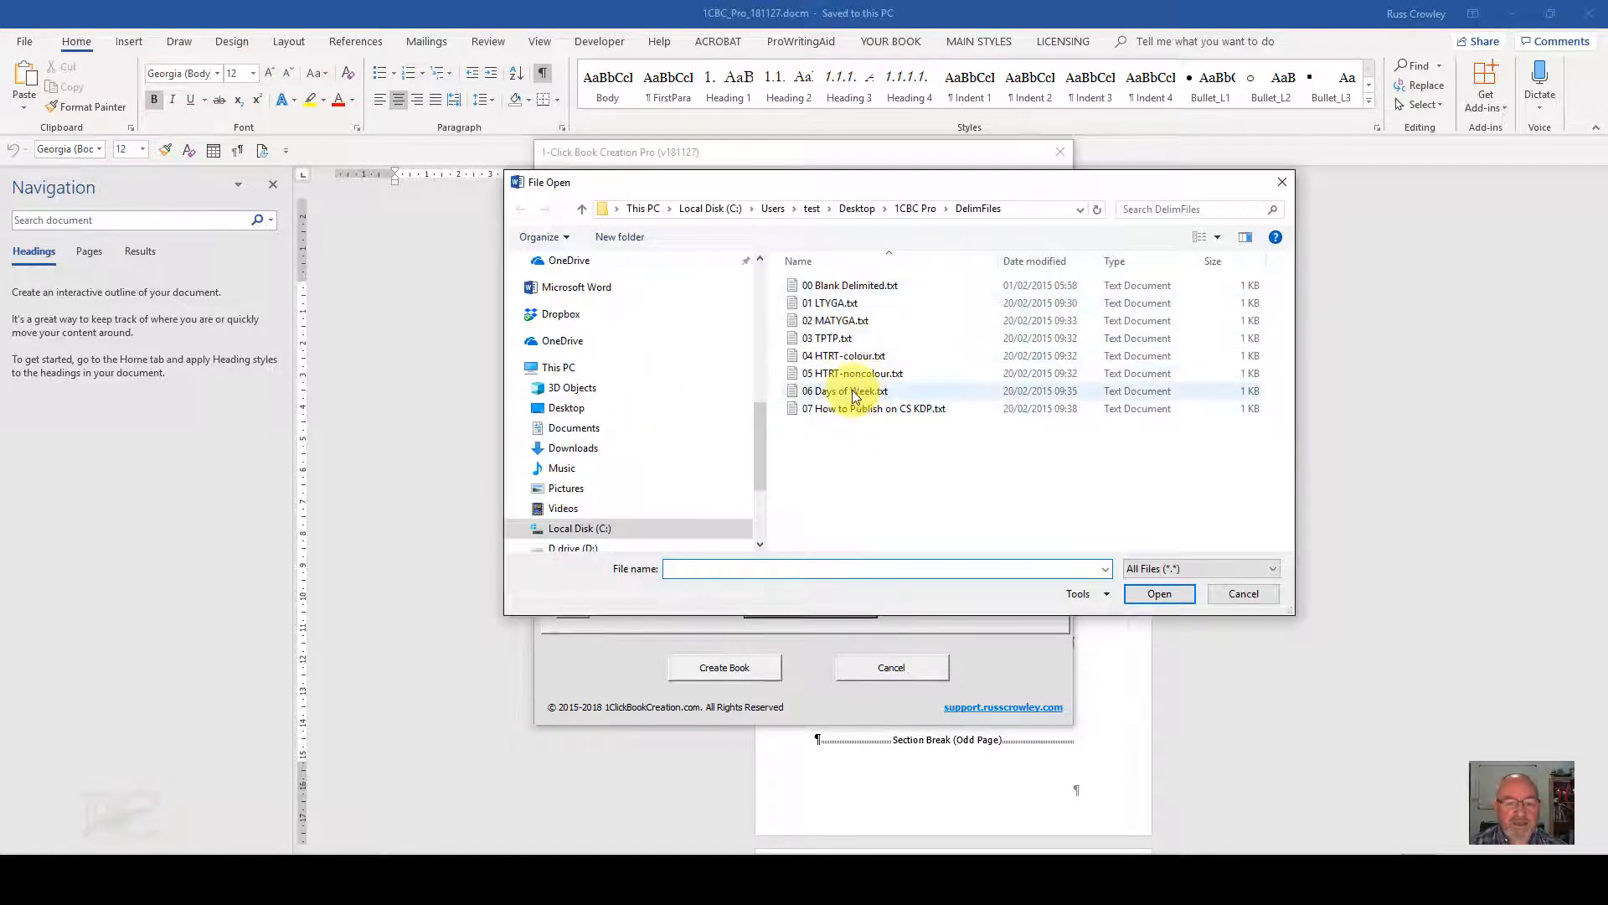
double_click(837, 302)
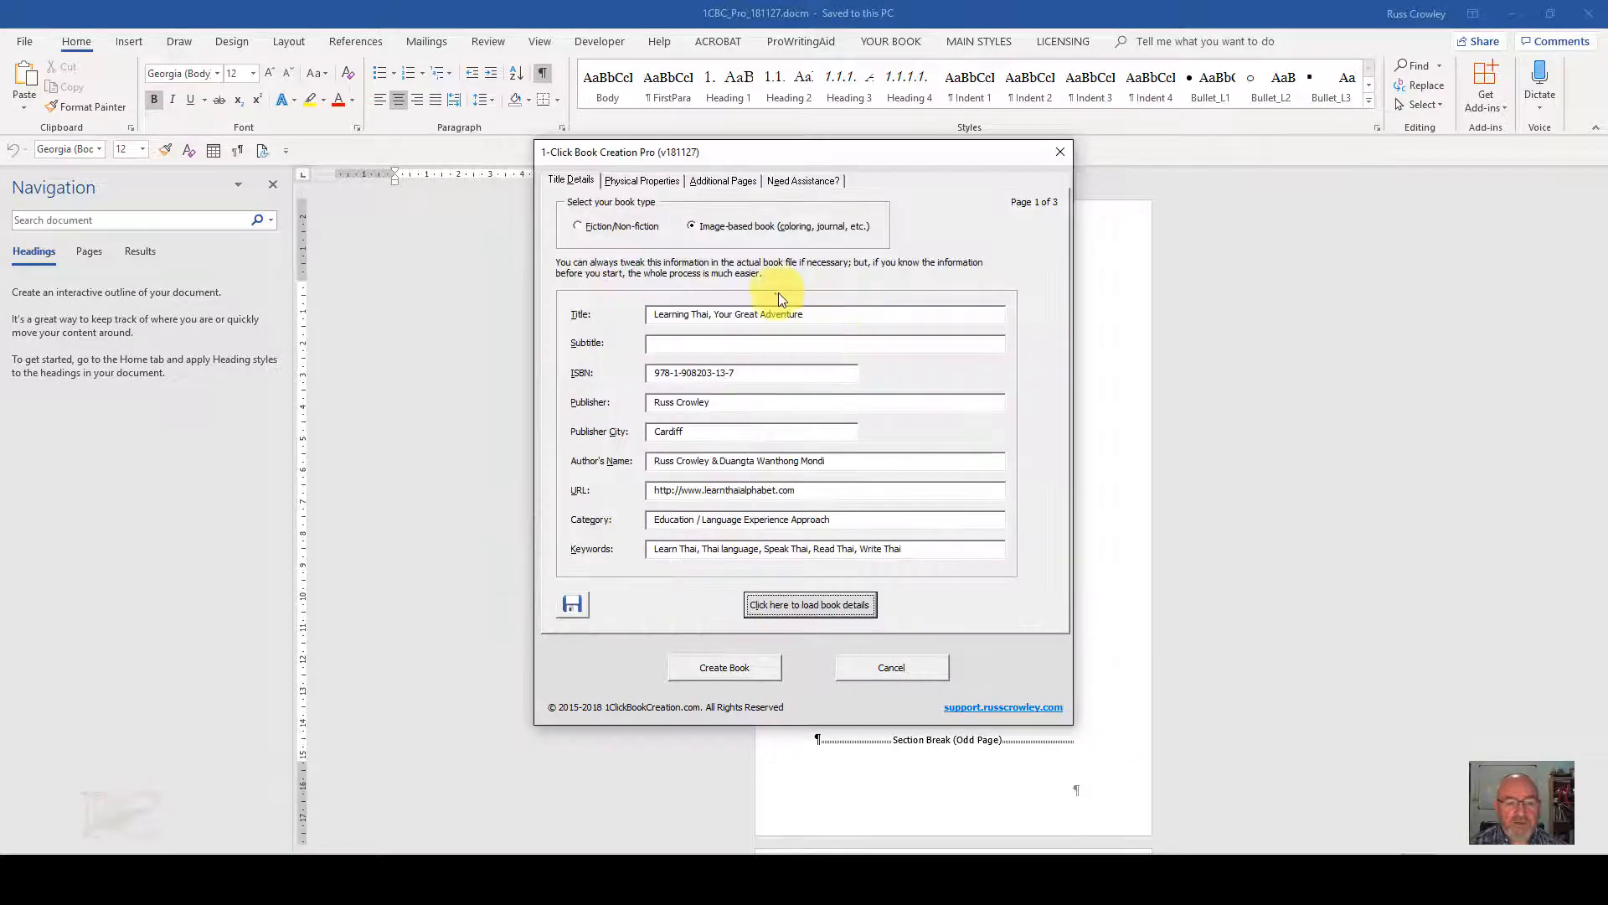
Set the book size to 8.5 x 11 inches in the physical properties, keeping the approximate page count at 100
click(642, 182)
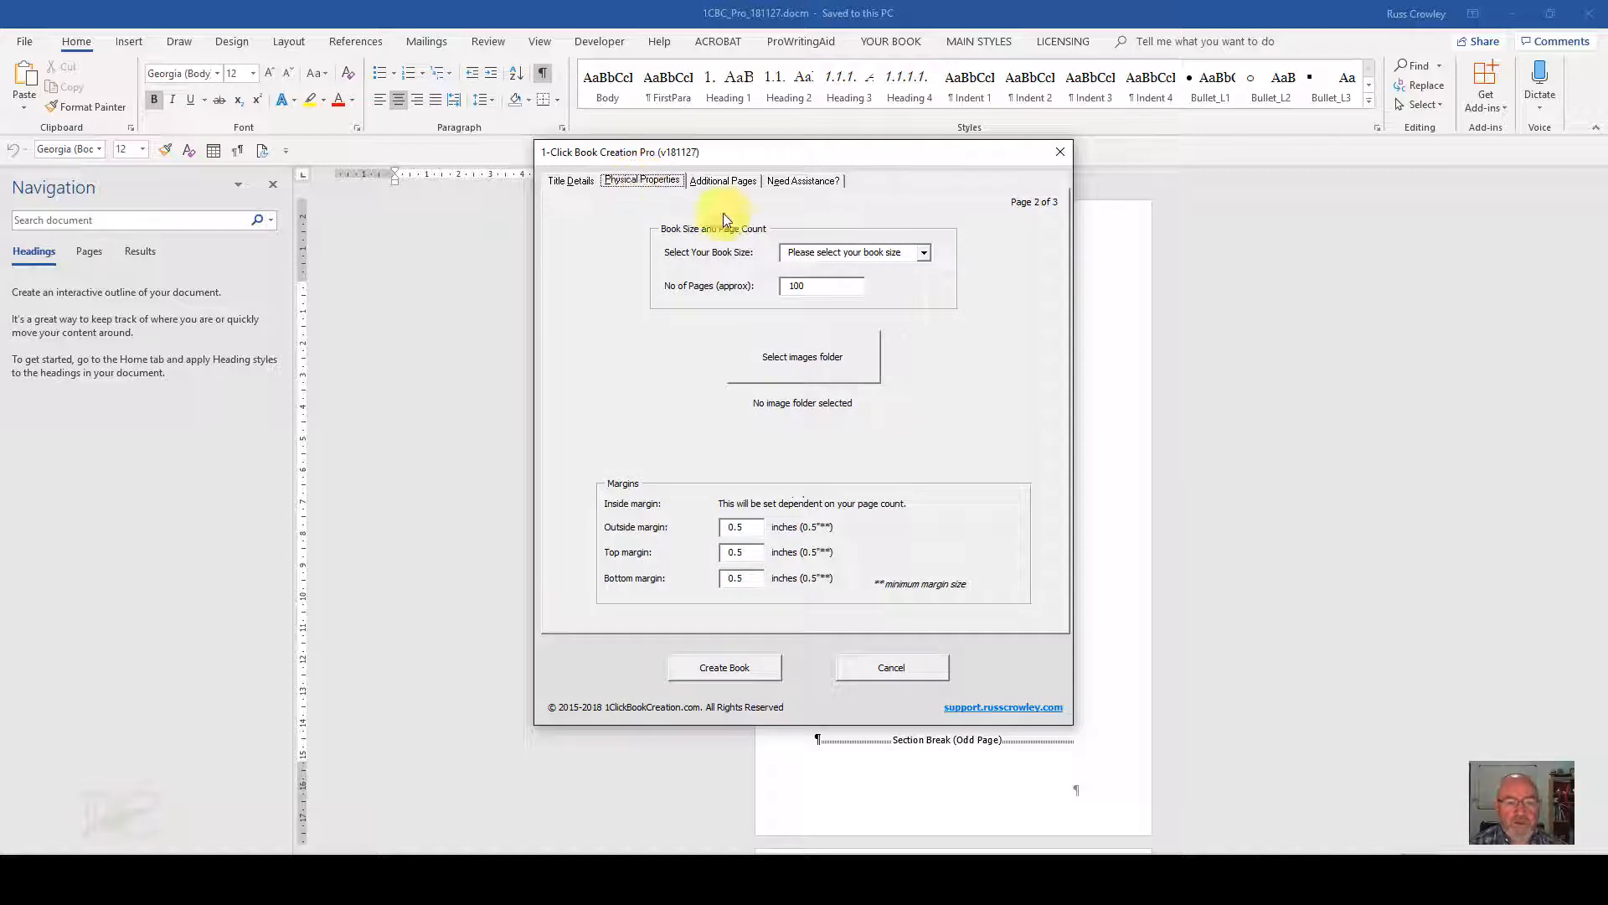
click(924, 252)
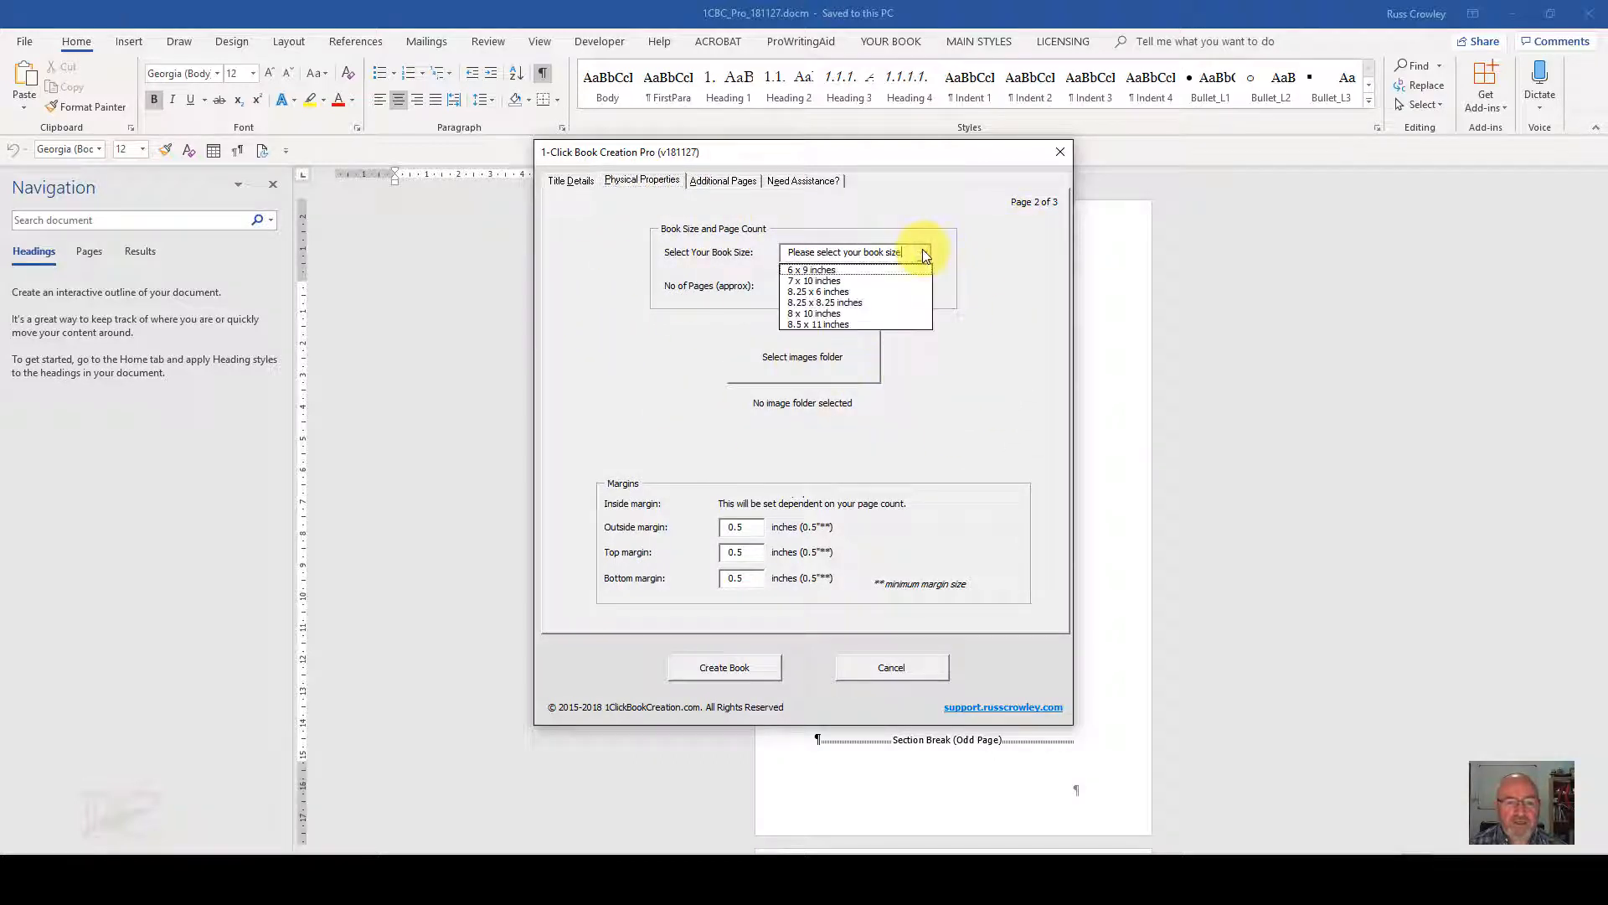
click(875, 320)
click(817, 287)
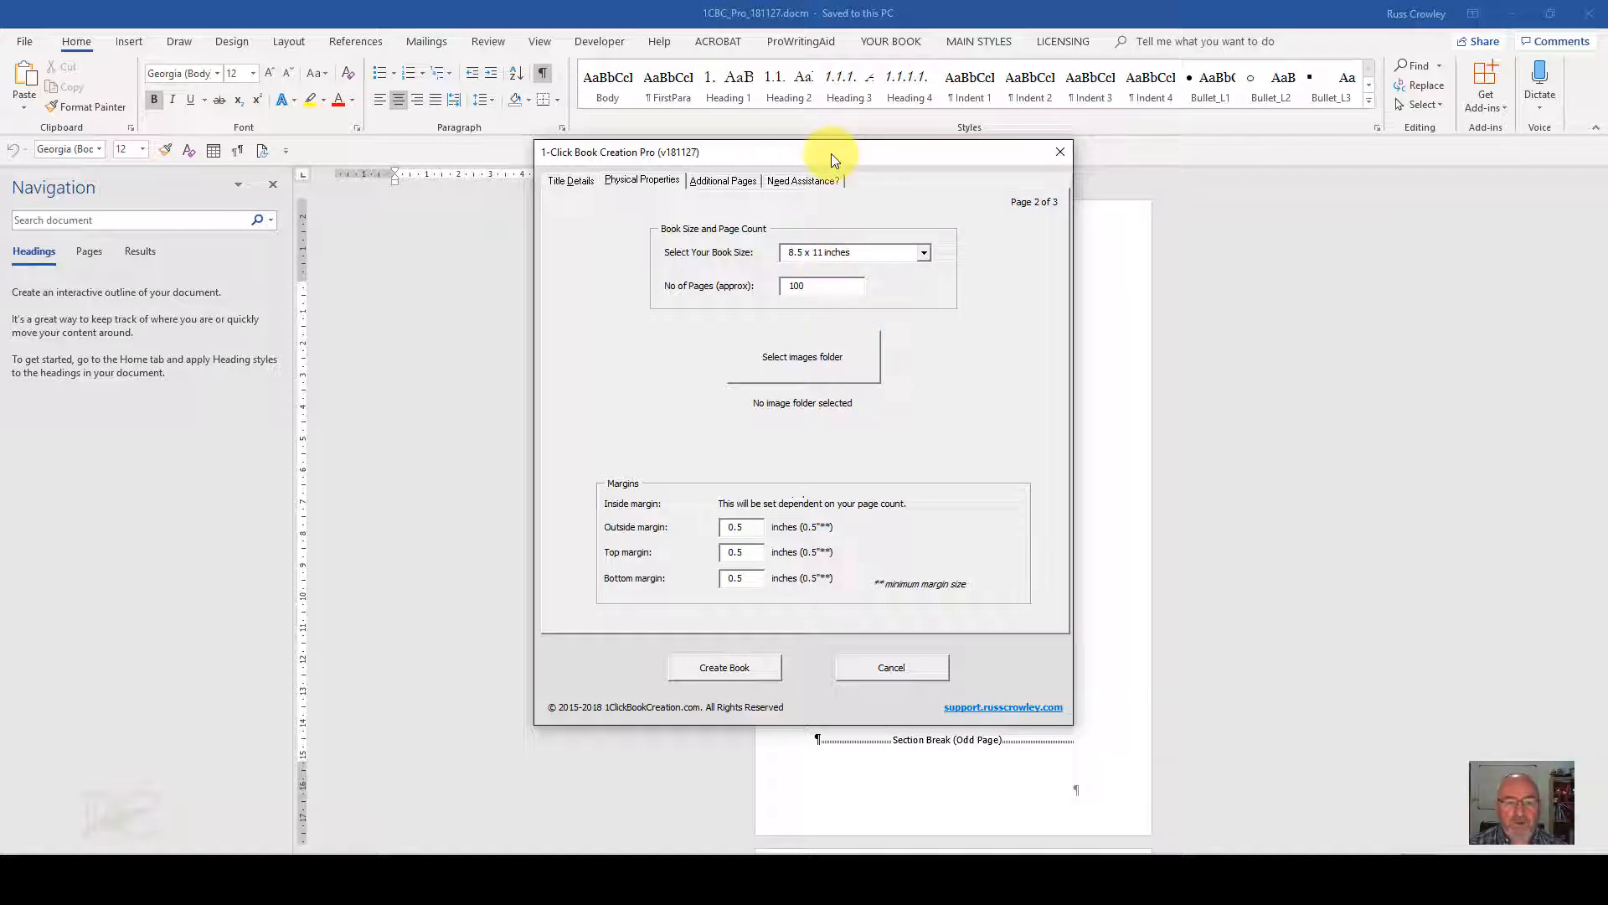
Browse to the 02 Color_85x11 folder on the Desktop as the source of the book's images
mouse_move(819, 359)
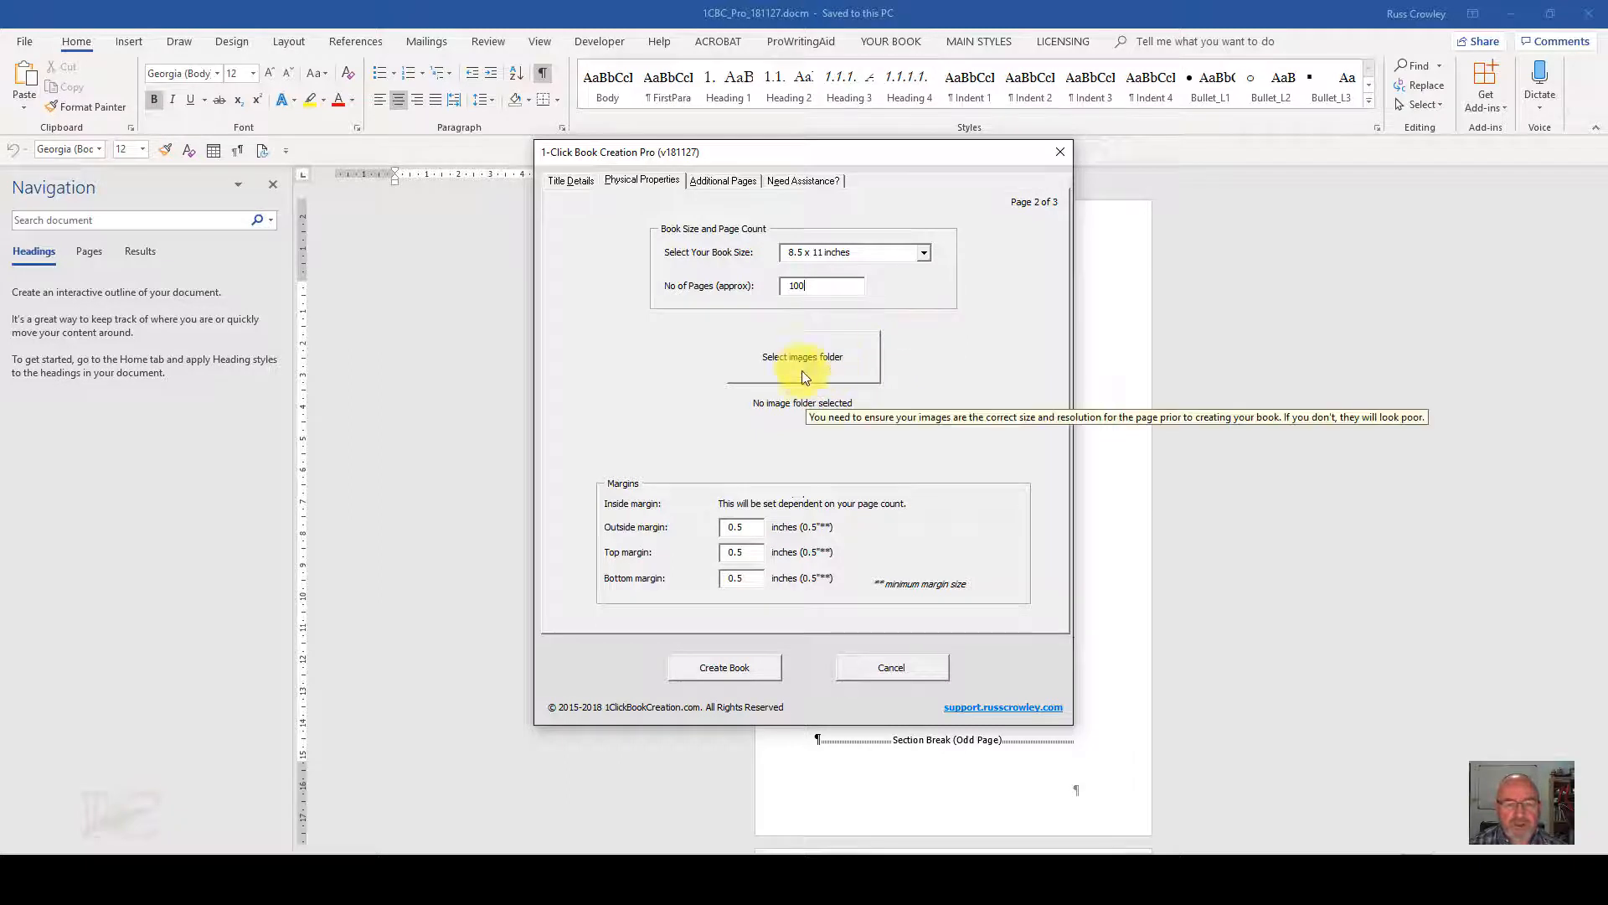
click(799, 360)
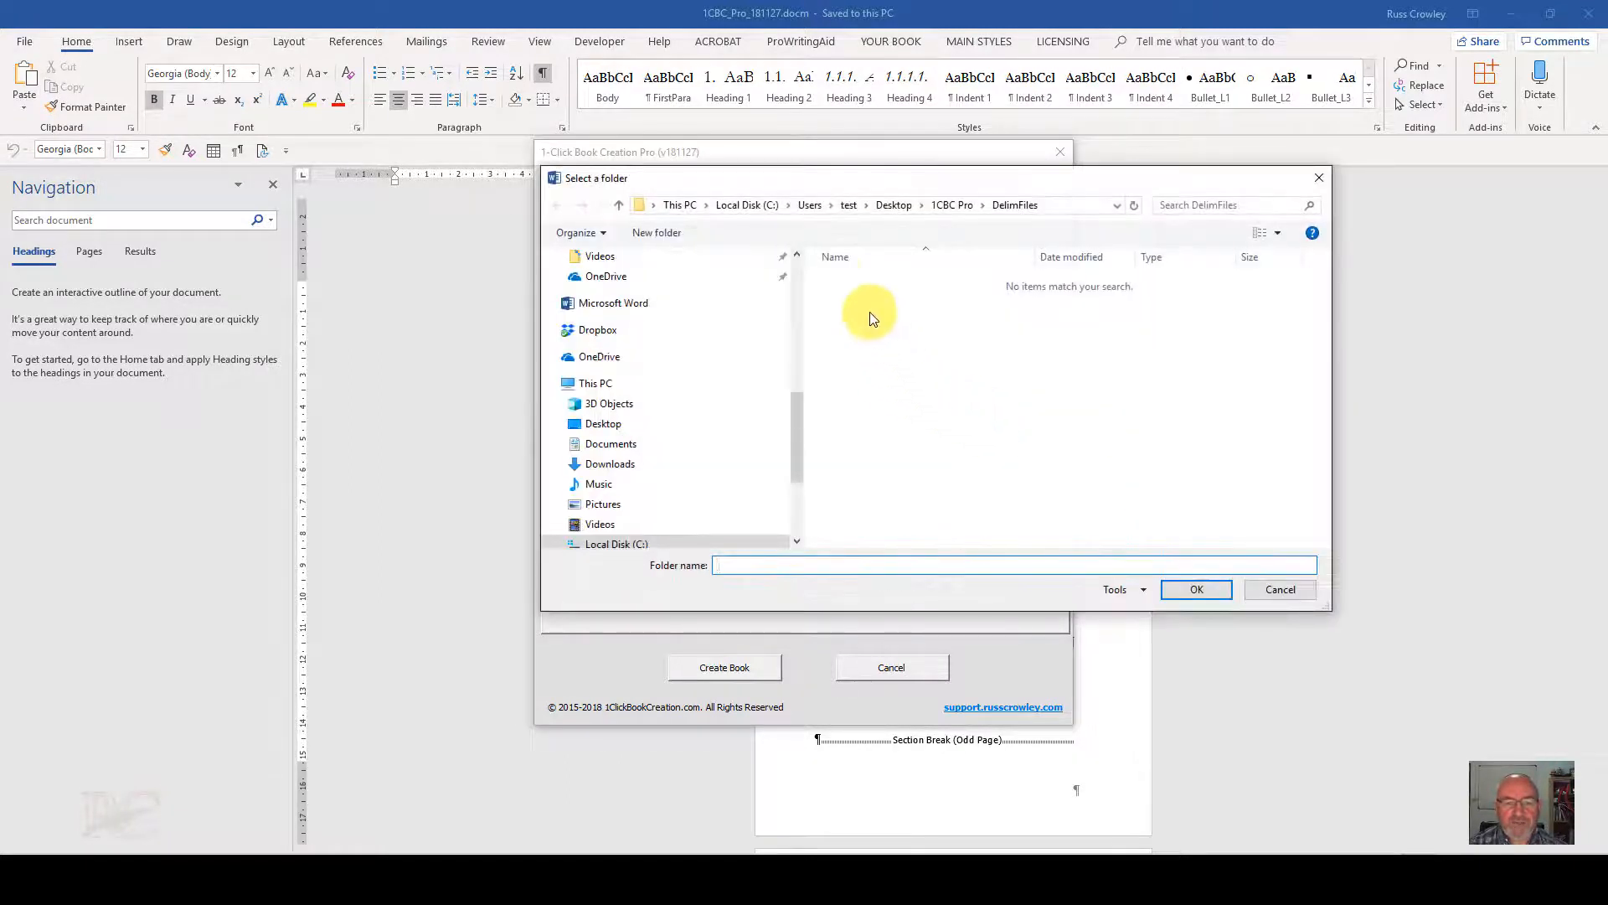
click(903, 205)
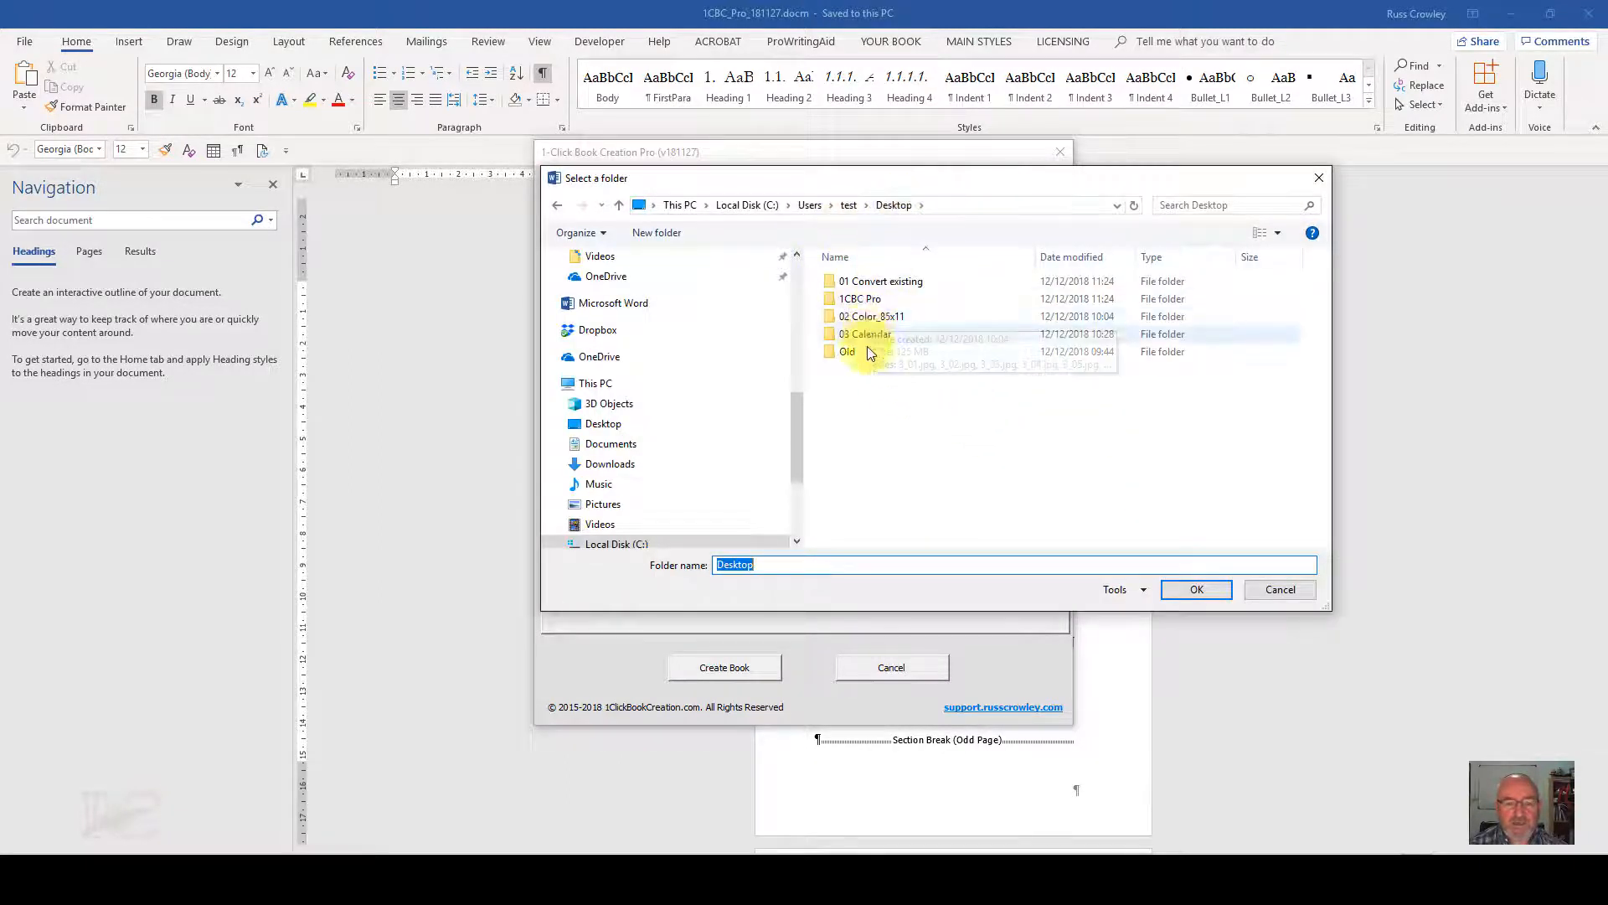
click(855, 318)
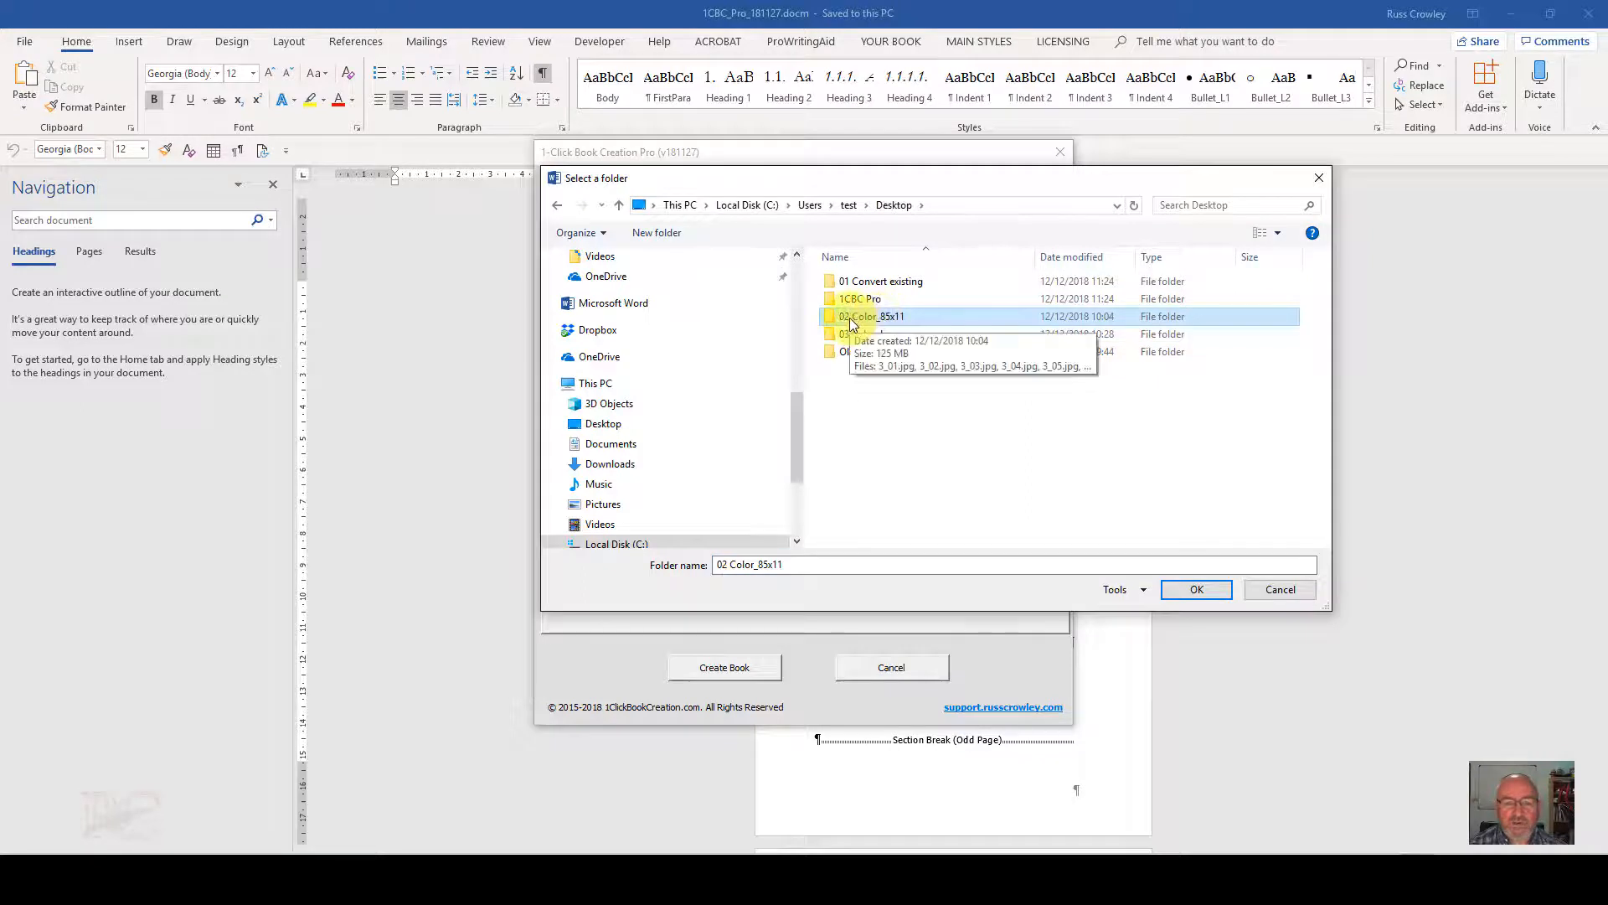
double_click(873, 320)
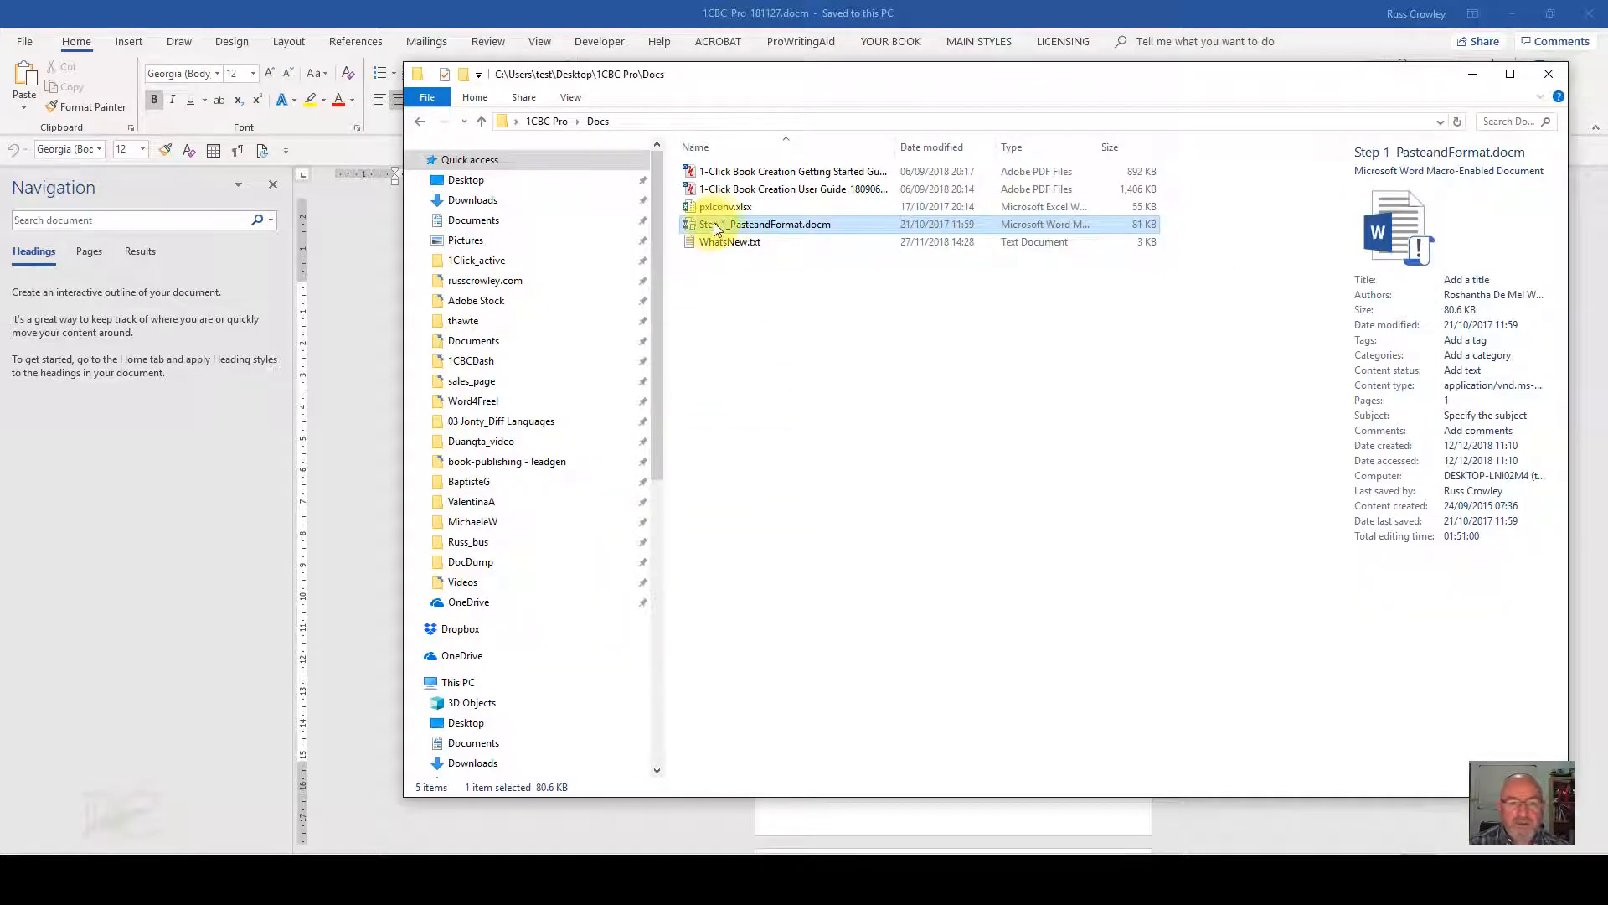
Open the pixel converter workbook pxlconv.xlsx in Excel and choose 7 x 10 inches as the page size
click(719, 207)
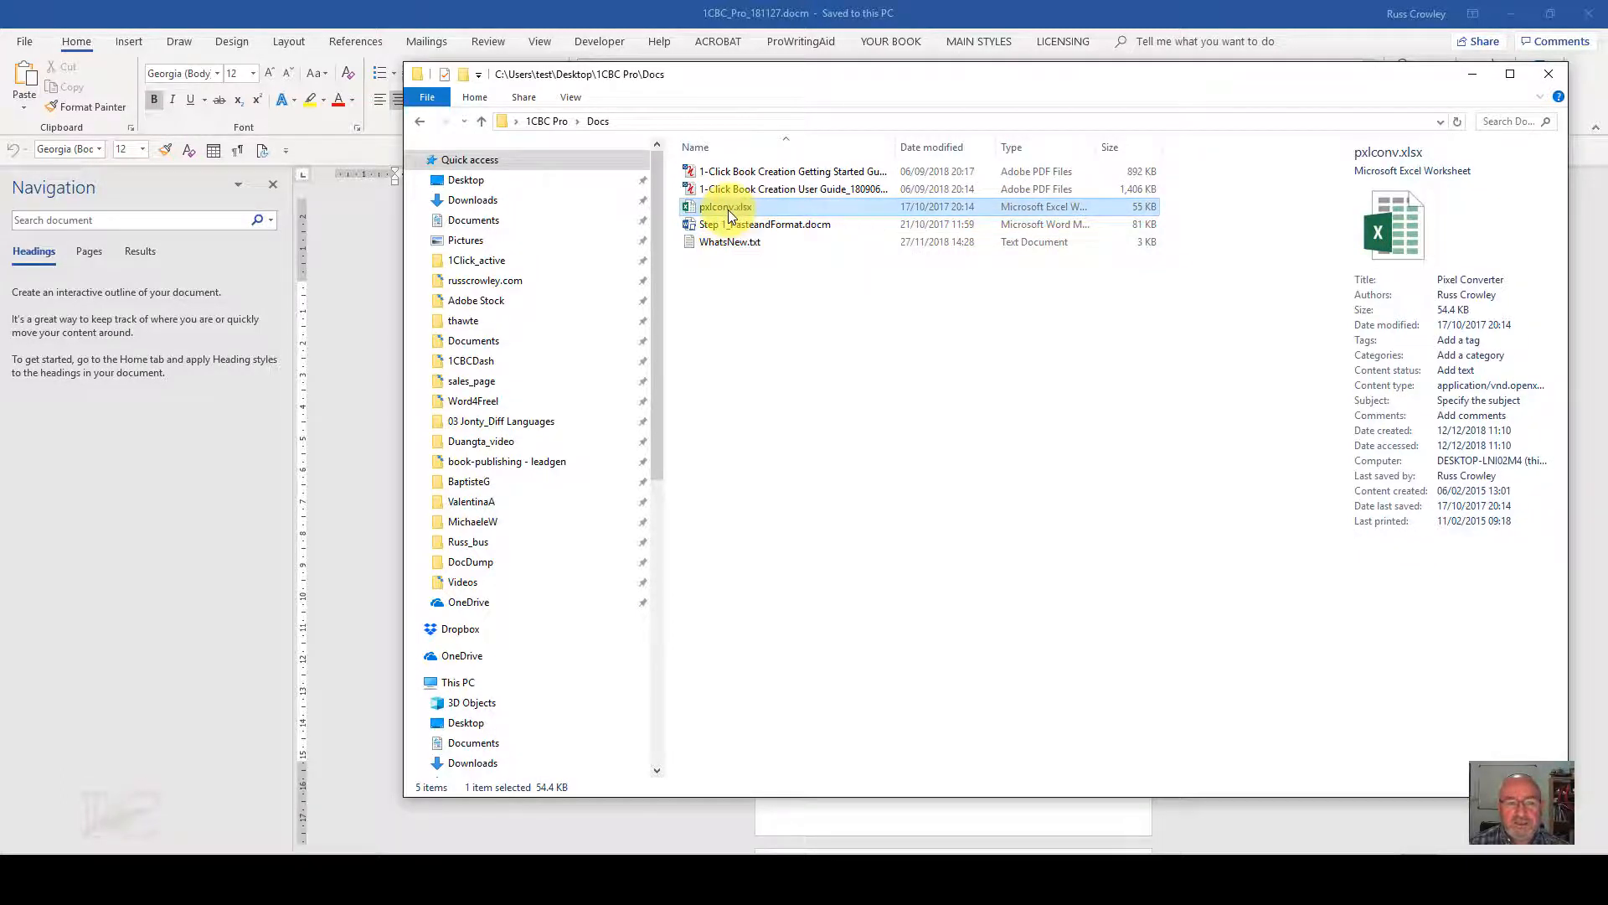
double_click(732, 212)
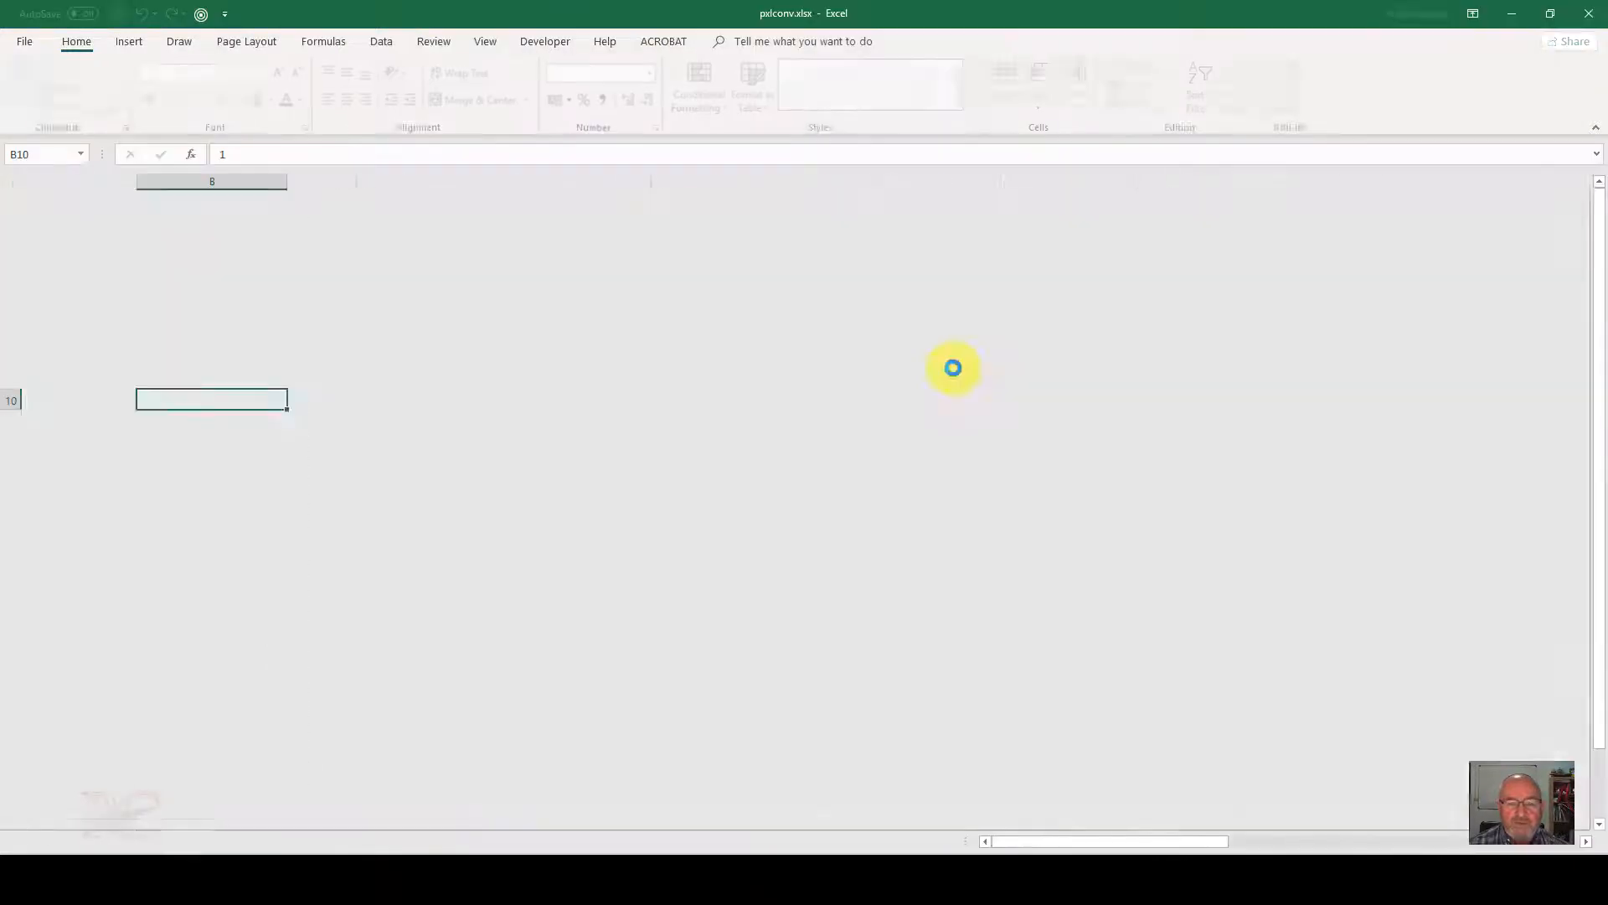
click(219, 244)
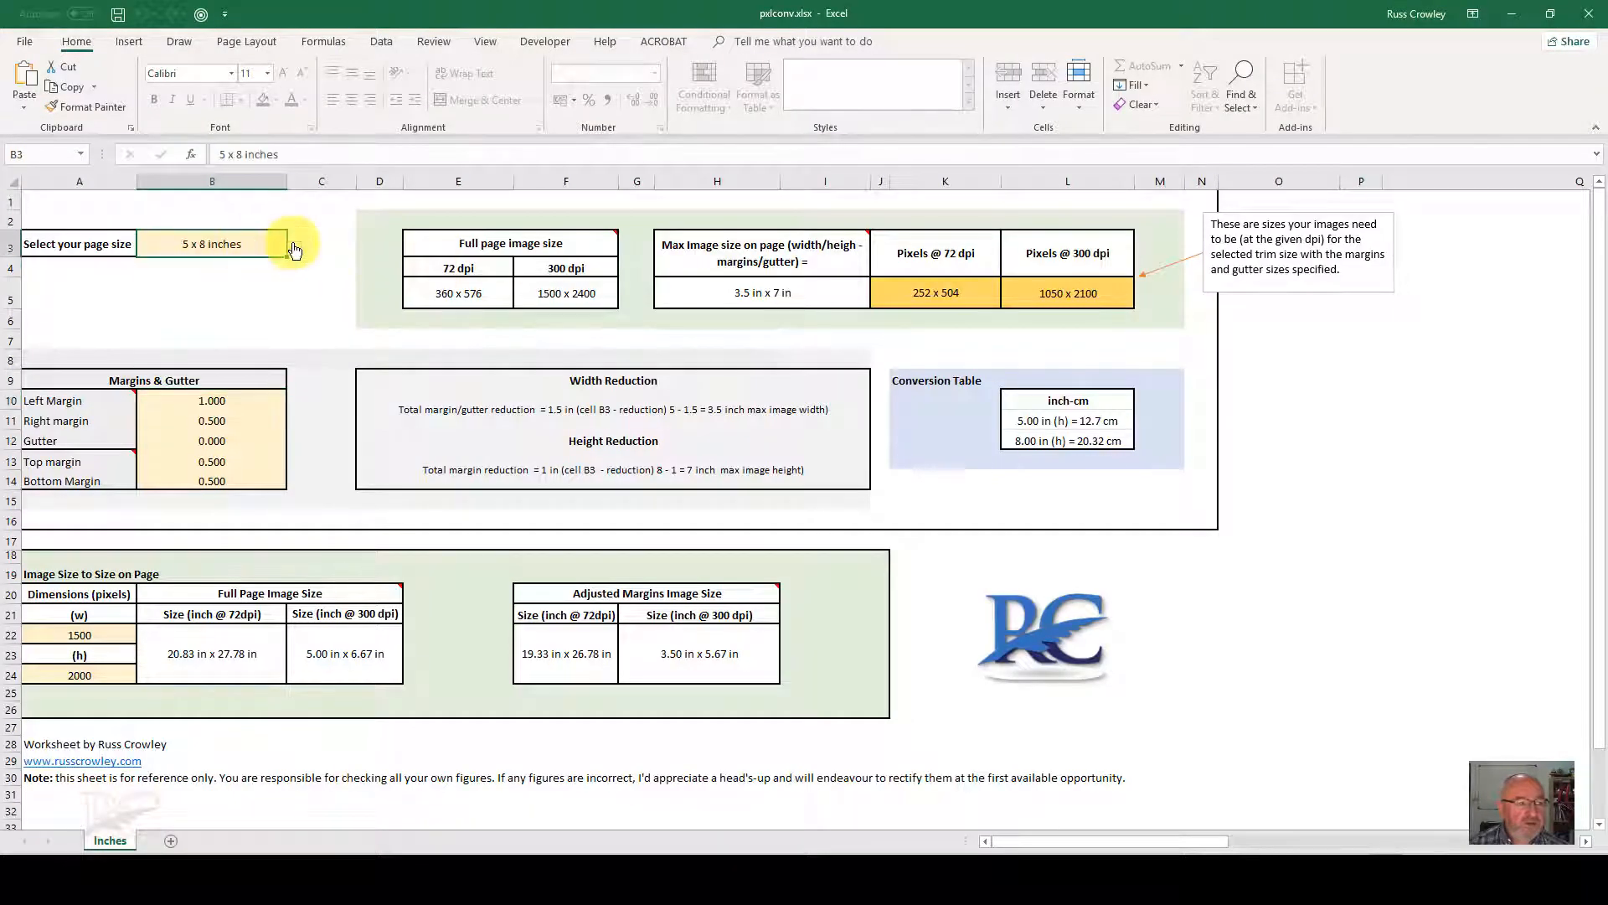
click(294, 249)
scroll(294, 300, down, 2)
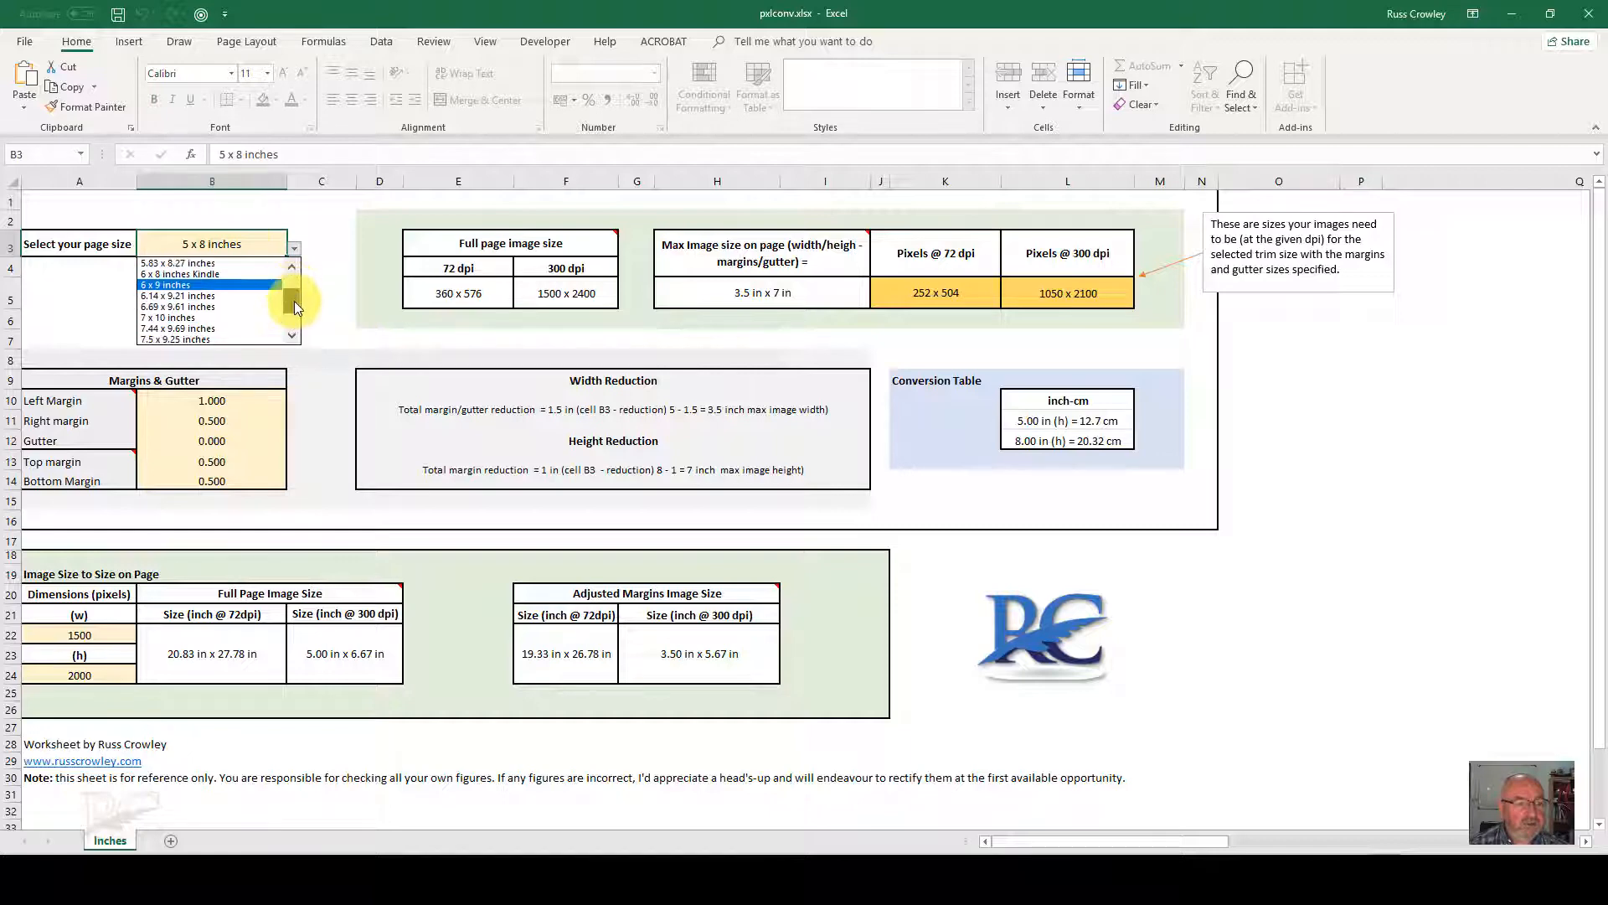
click(214, 319)
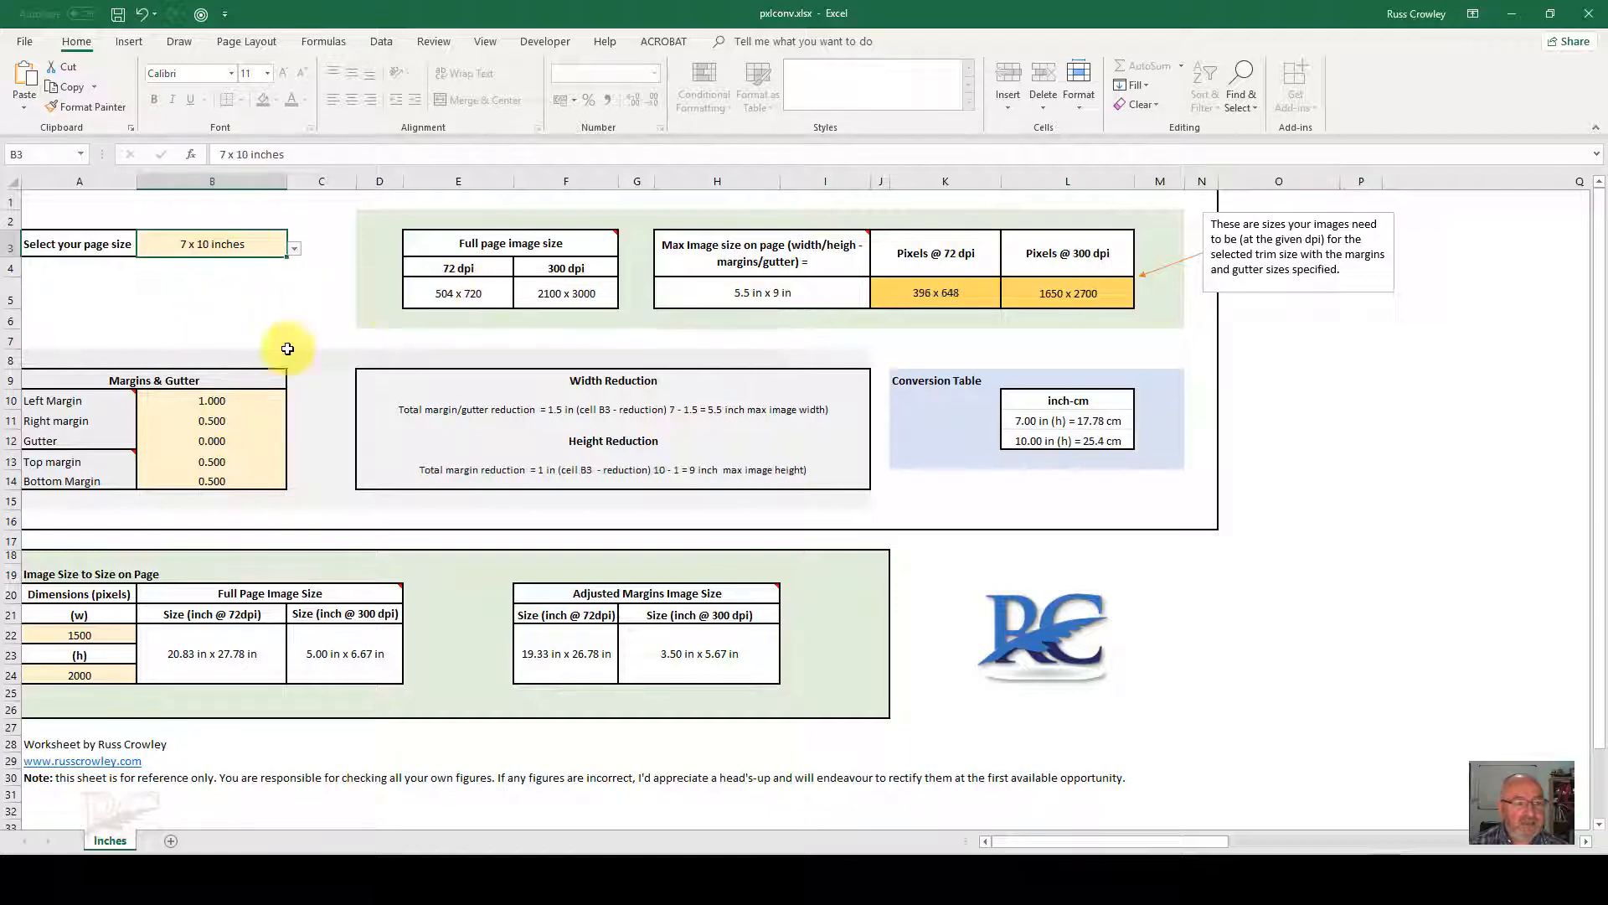
Set the left margin to 0.5 inches in the pixel converter and close the workbook without saving
click(209, 400)
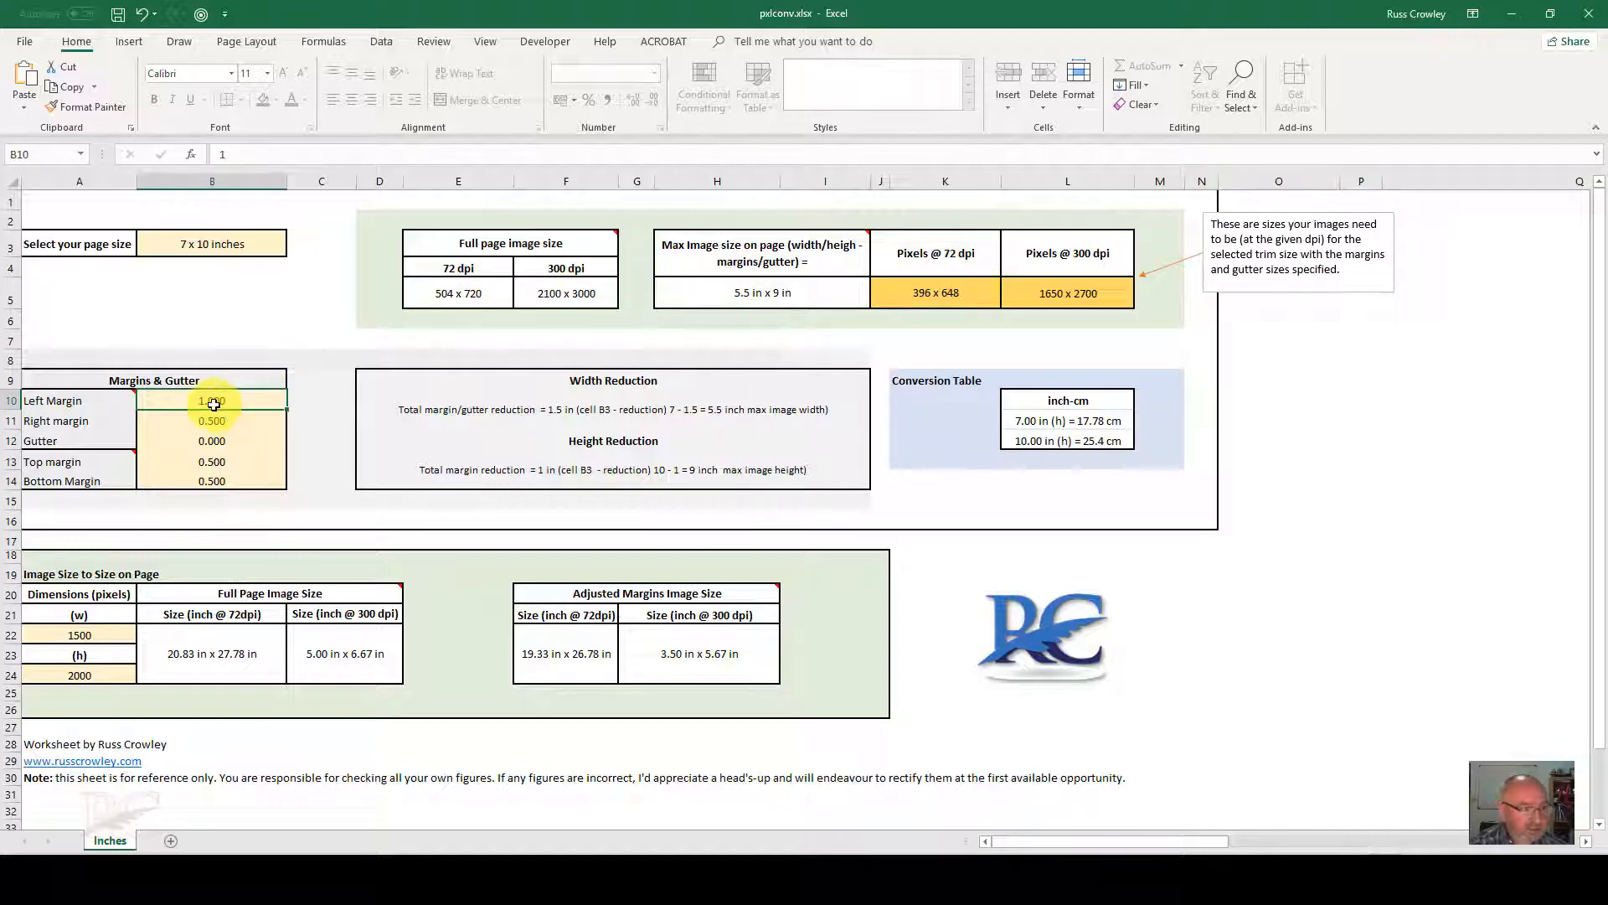
text(0.5)
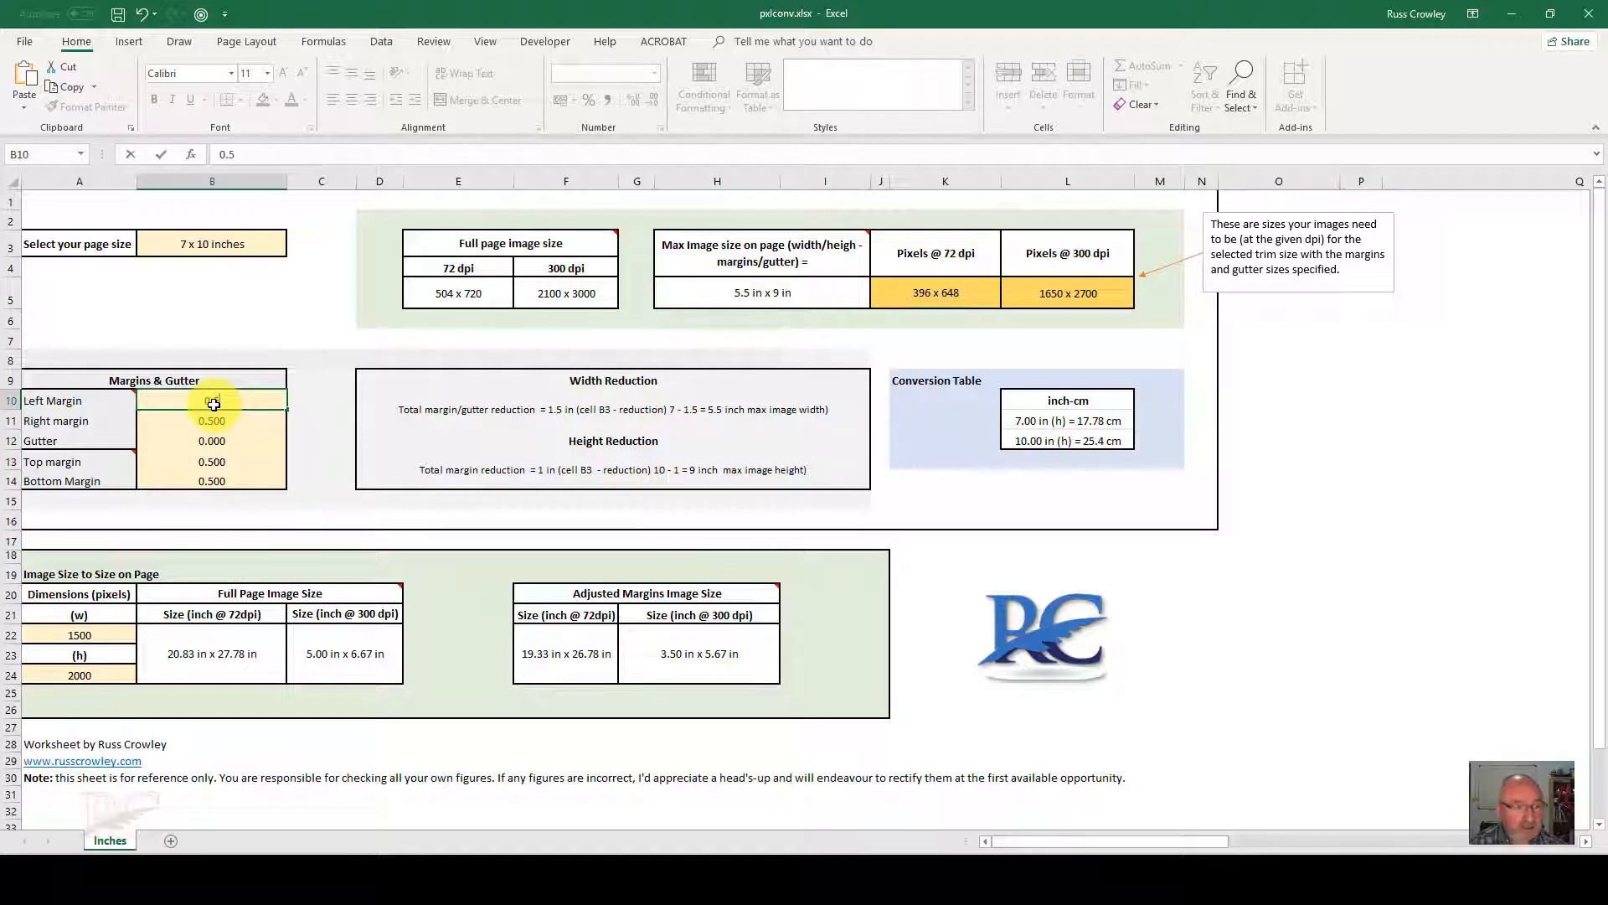
key(Return)
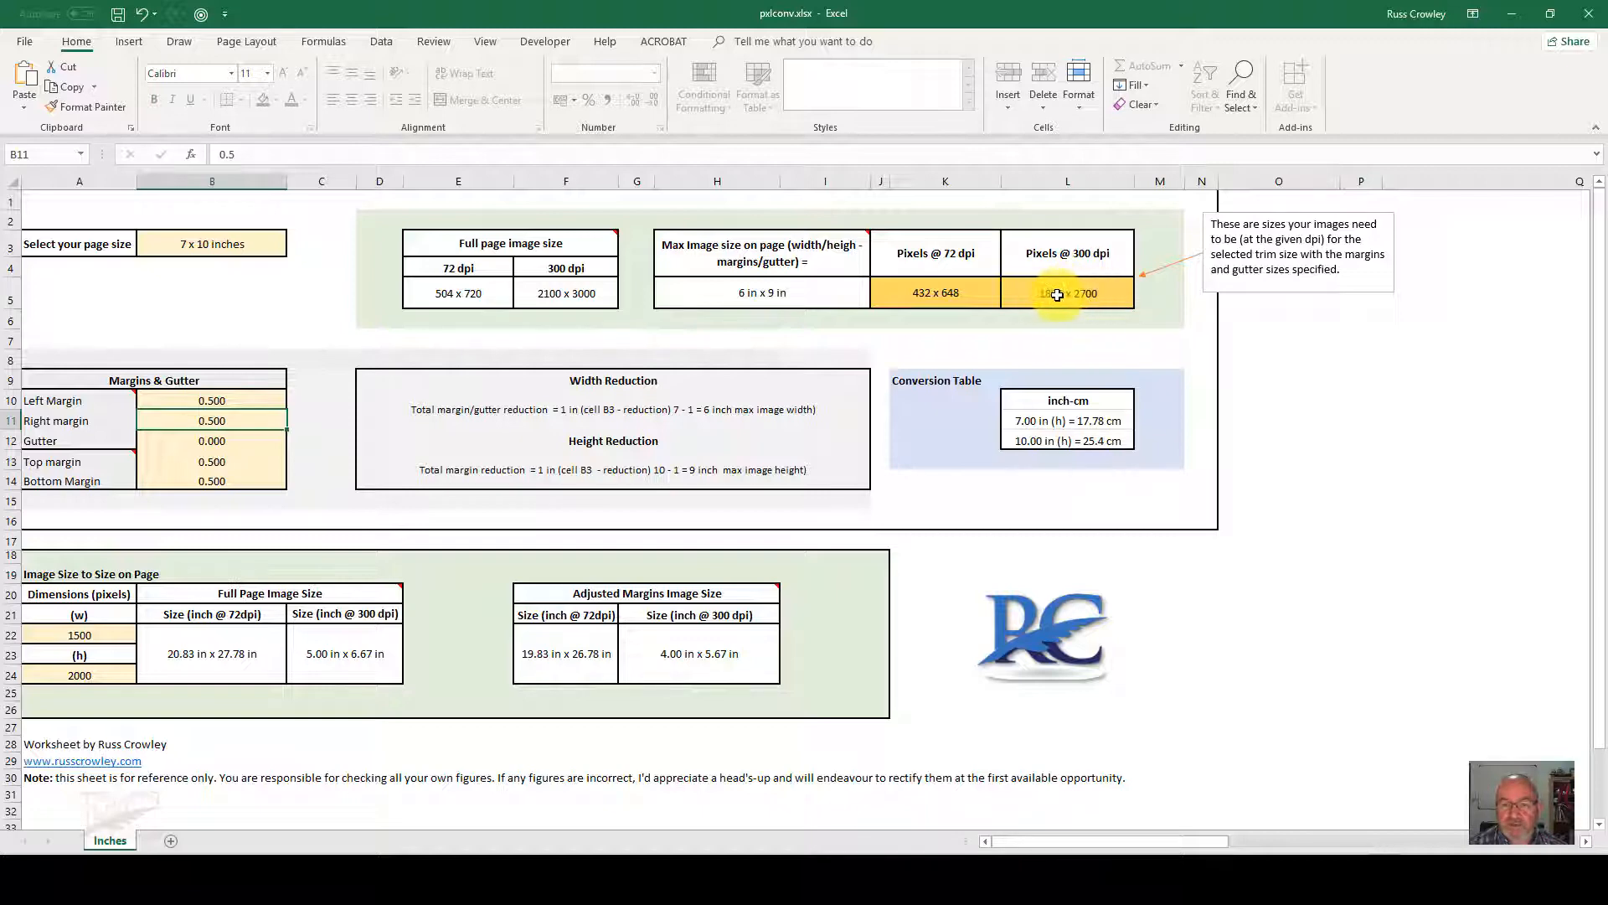
click(1589, 14)
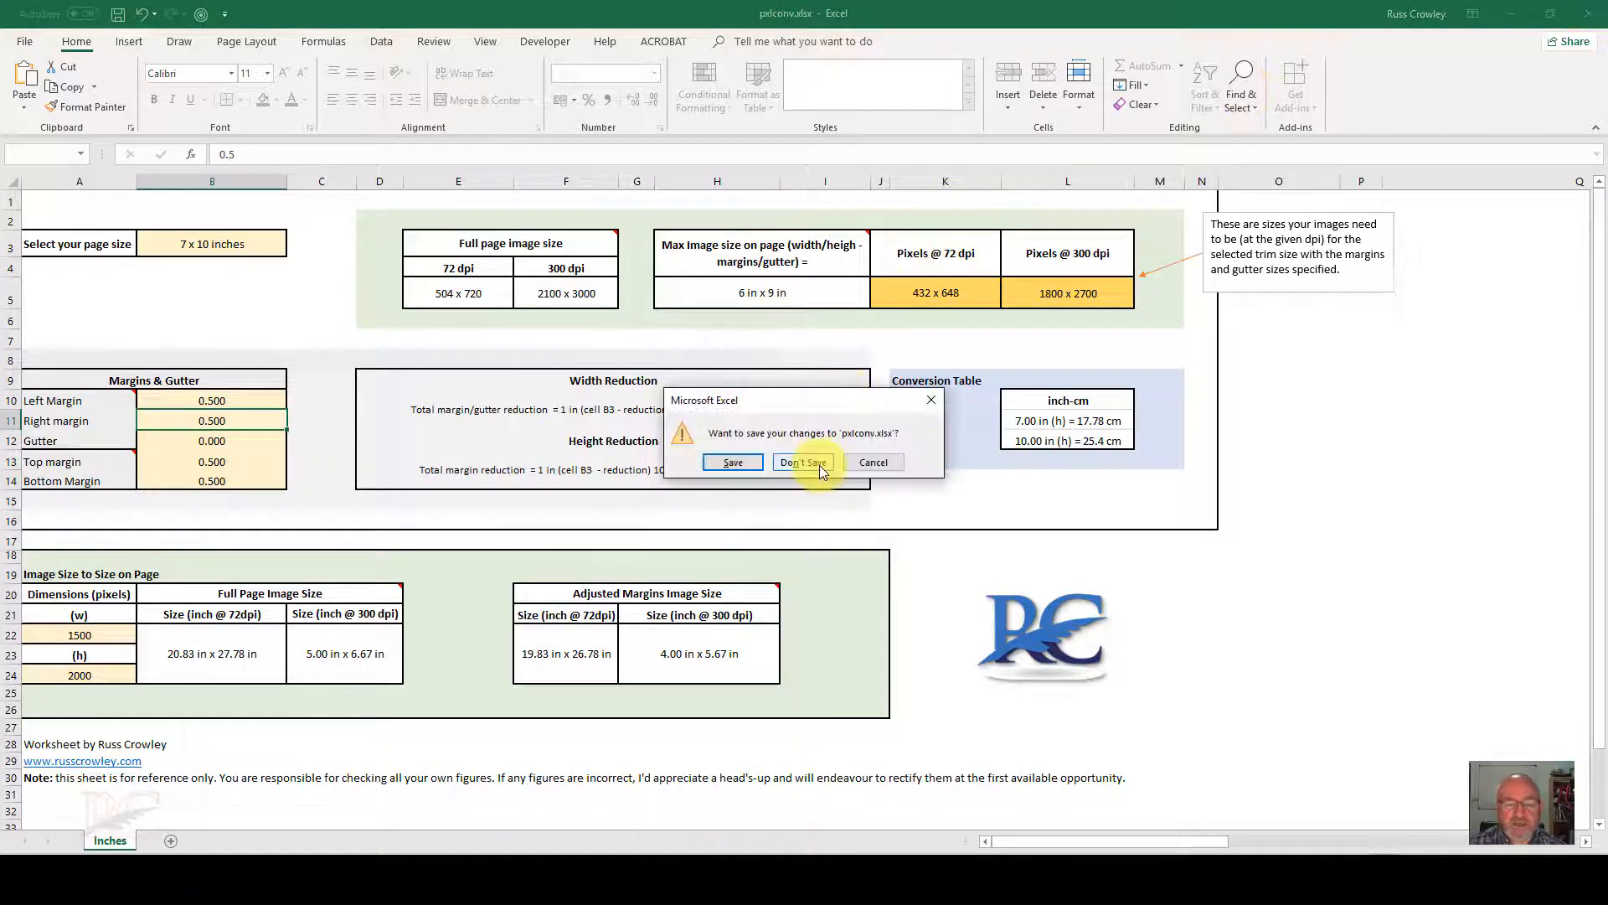
click(819, 464)
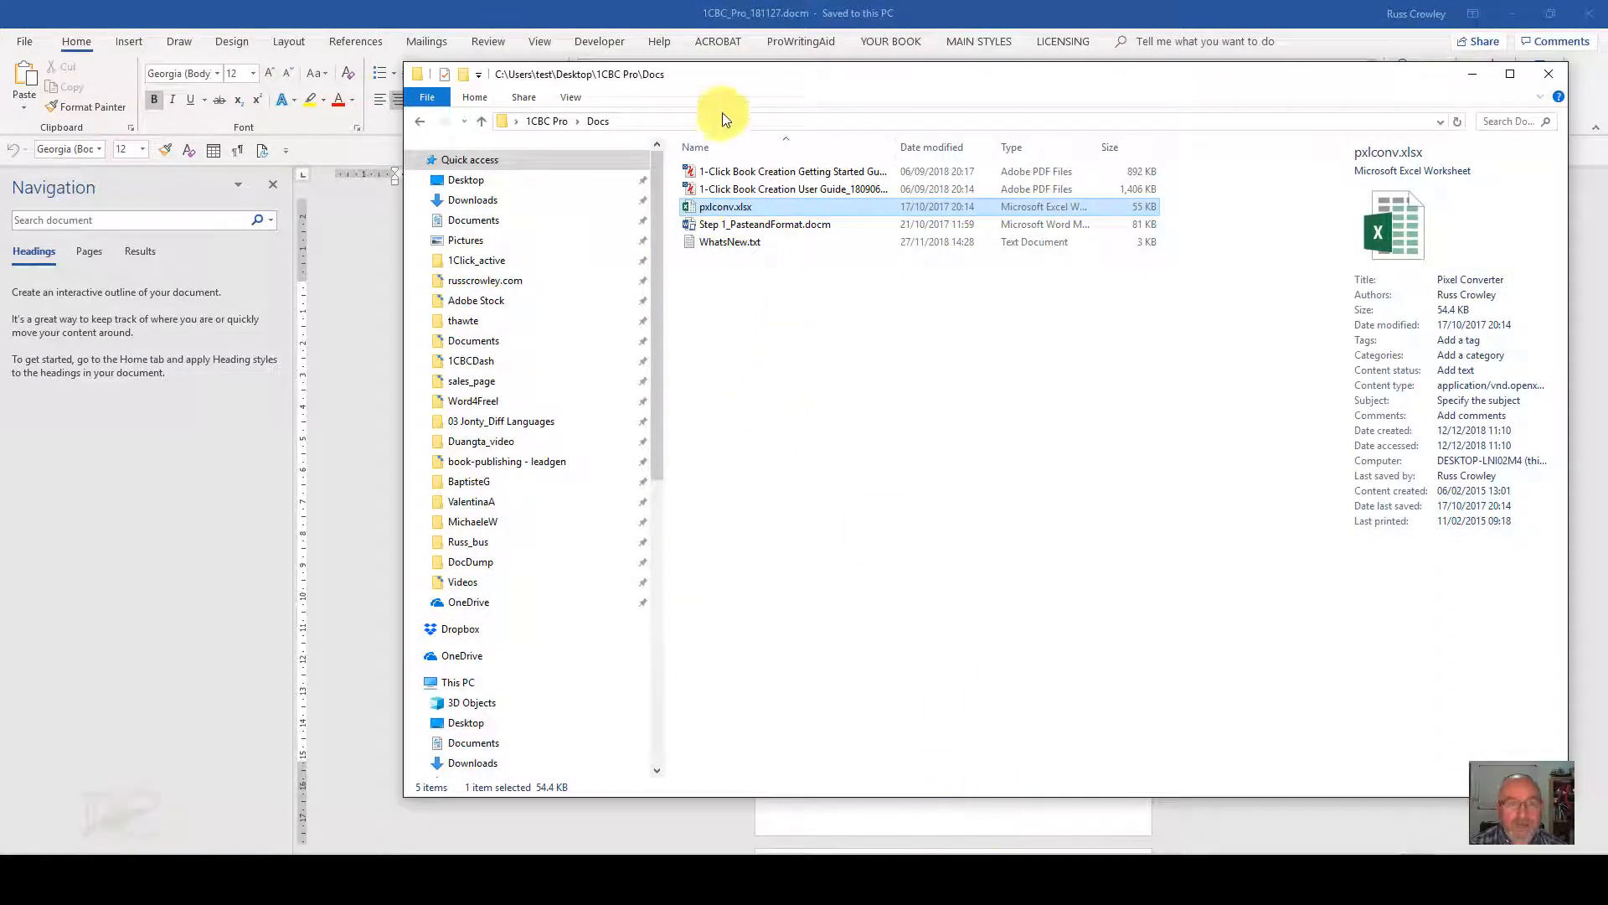
Return to the folder selection in Word and confirm 02 Color_85x11 as the images folder
click(733, 6)
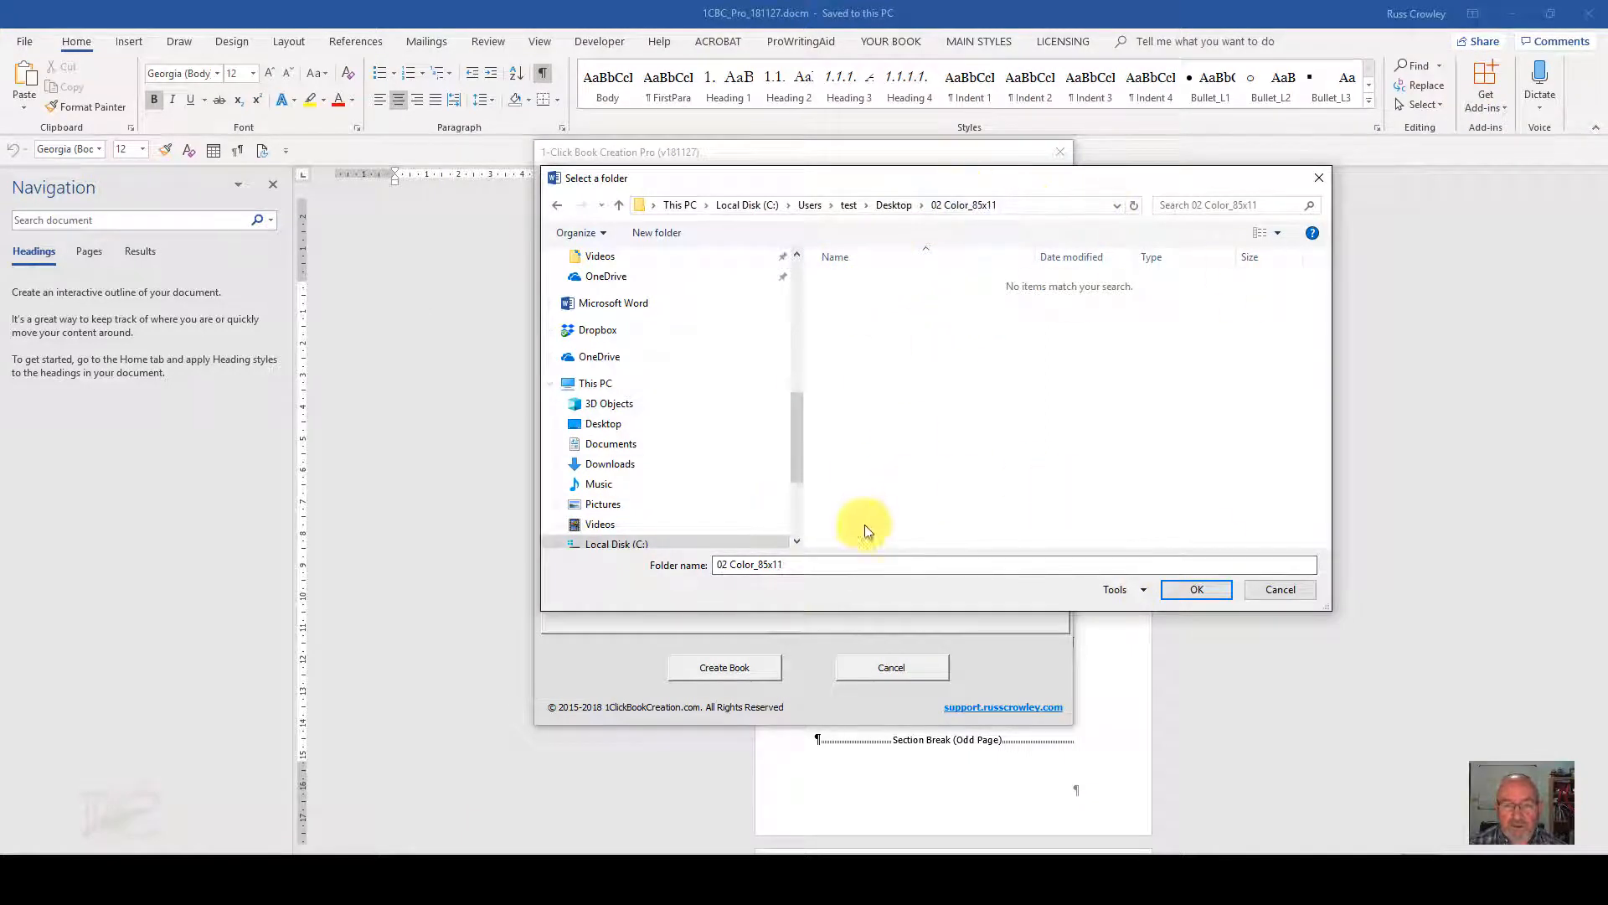
click(1179, 589)
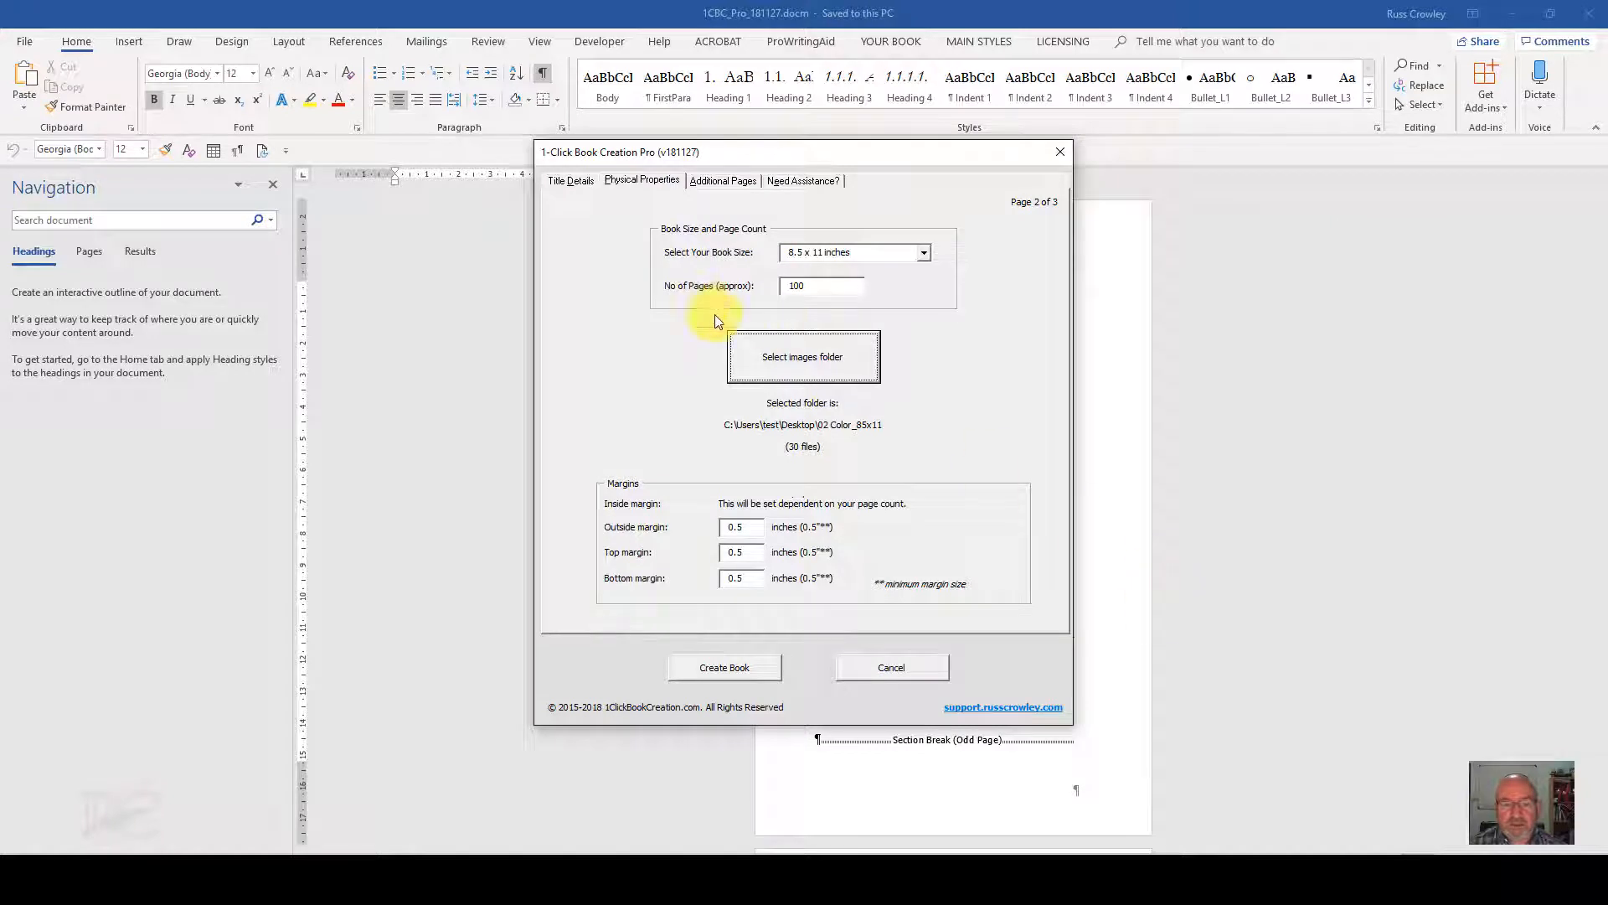
mouse_move(838, 408)
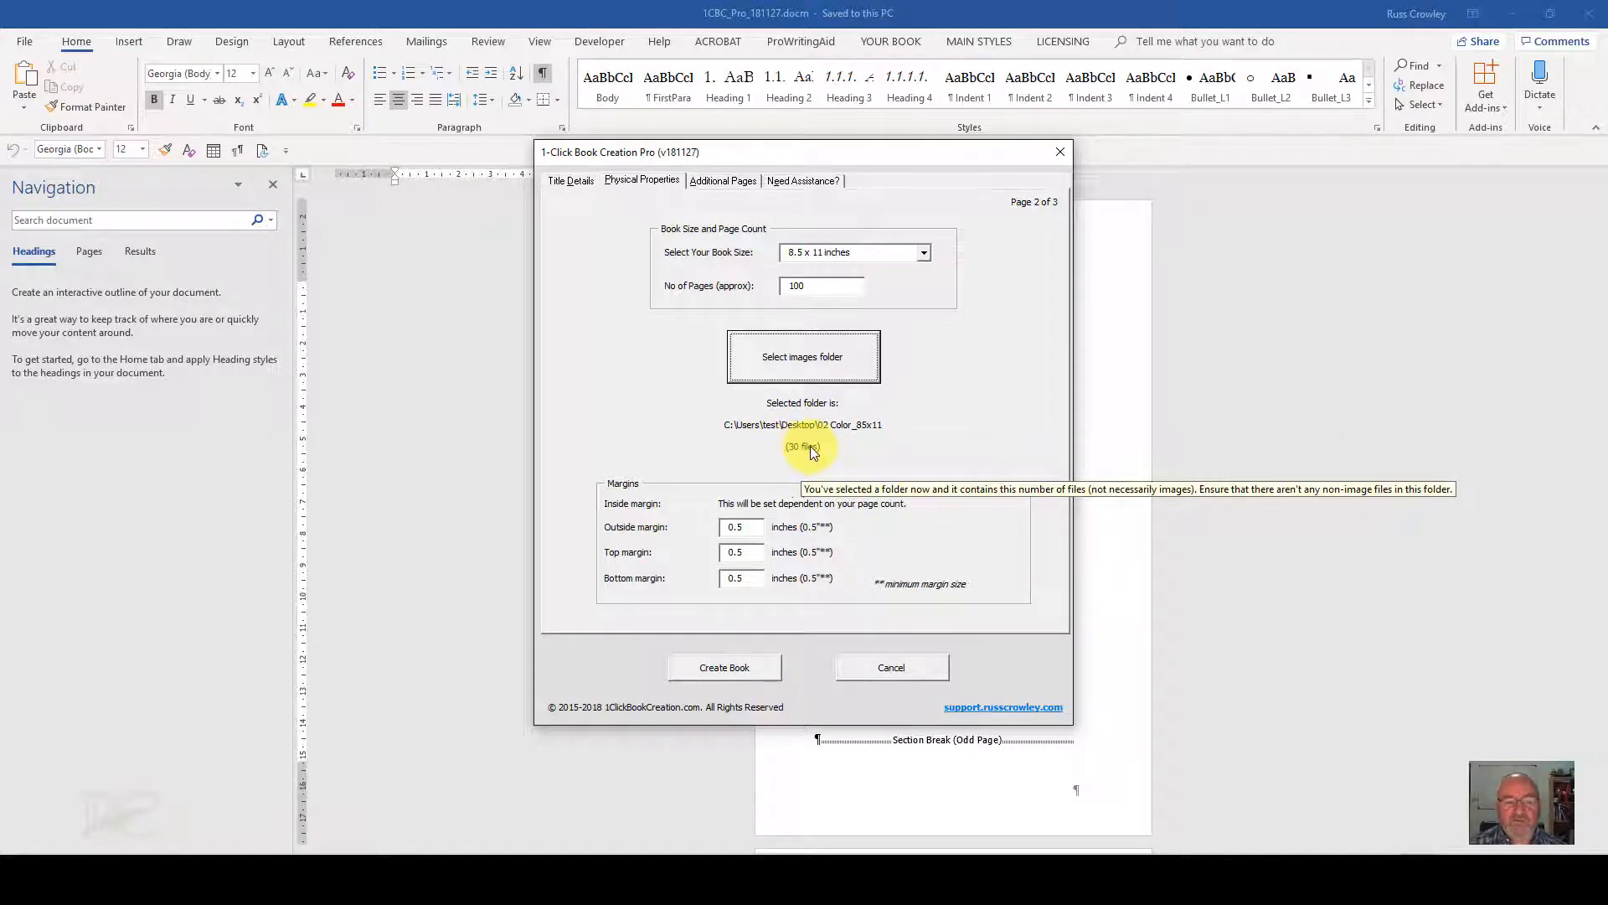
Review the additional page options, physical properties and title details of the image-based book
click(720, 180)
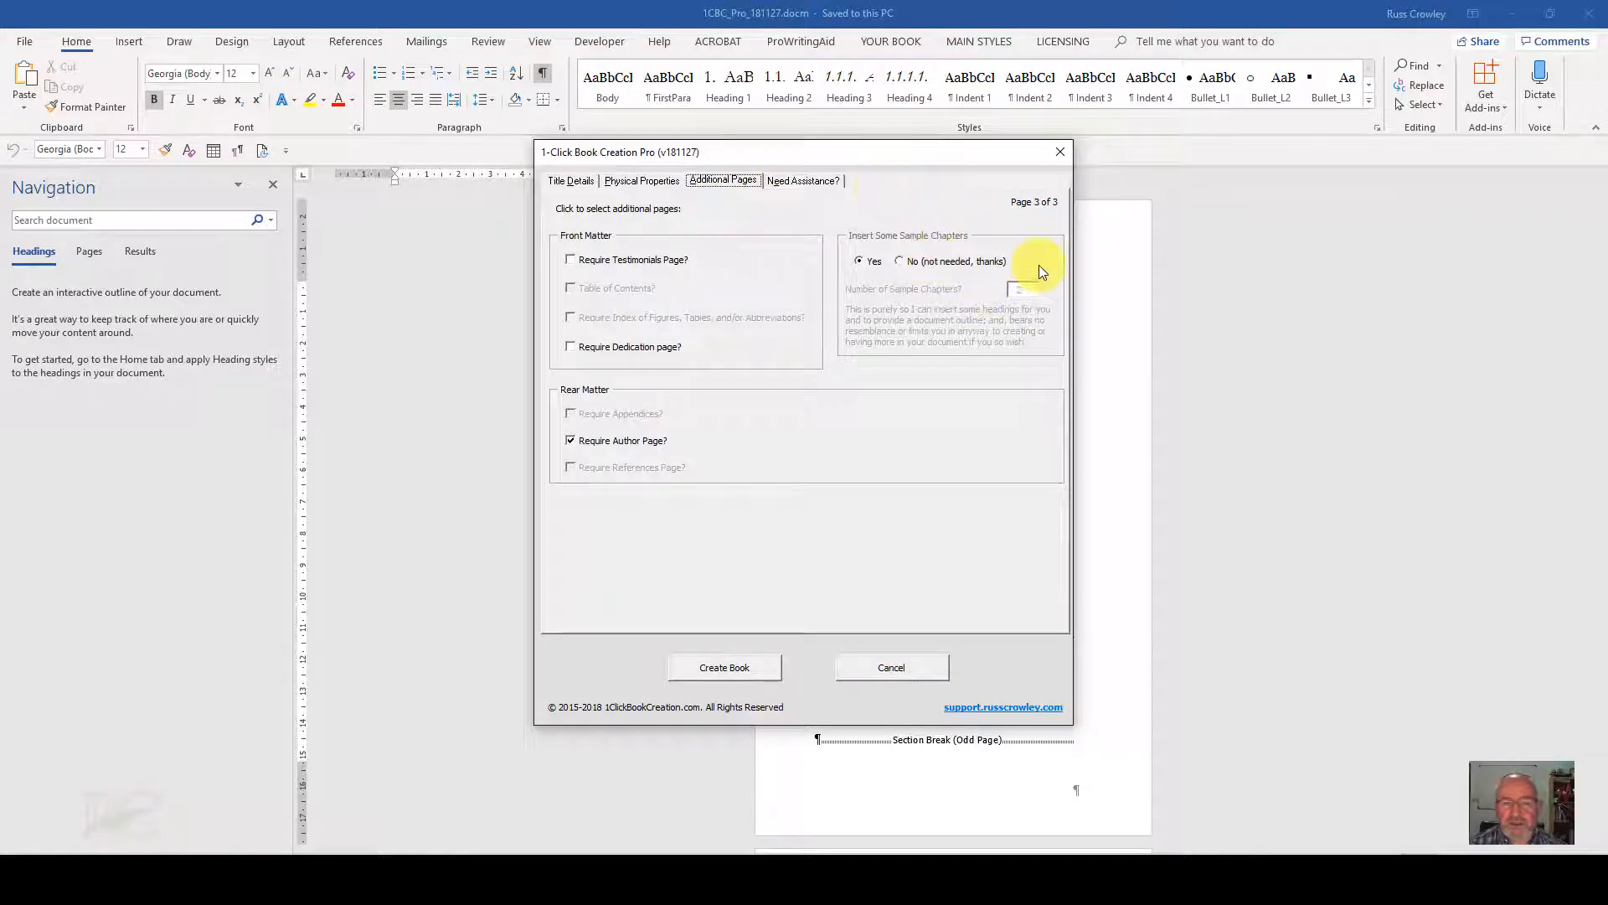
click(911, 263)
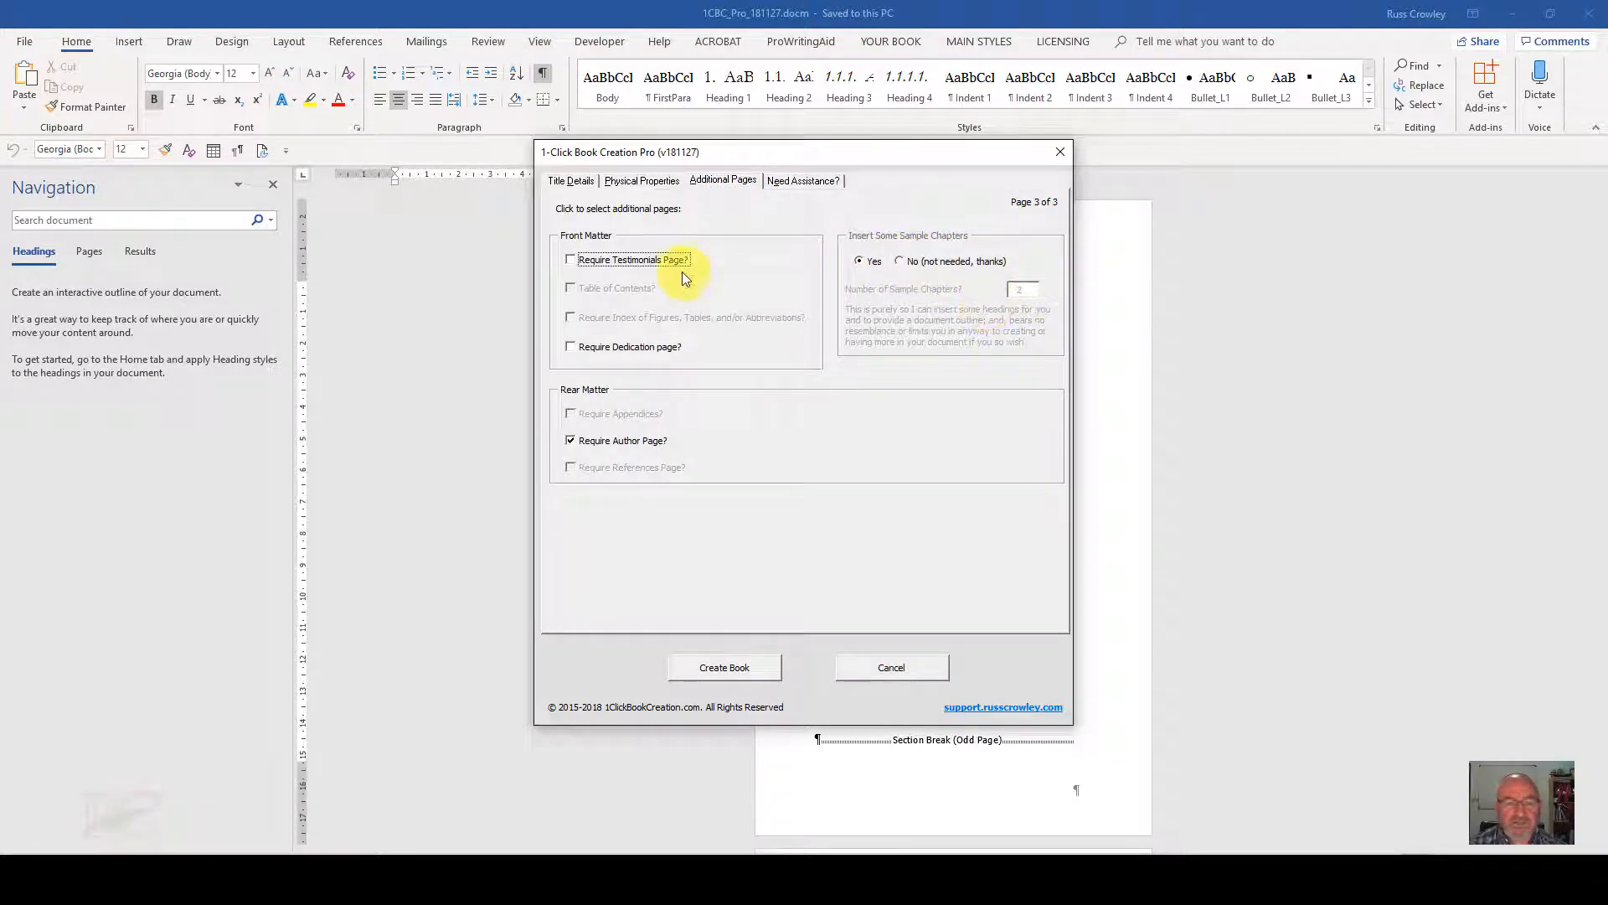
mouse_move(629, 265)
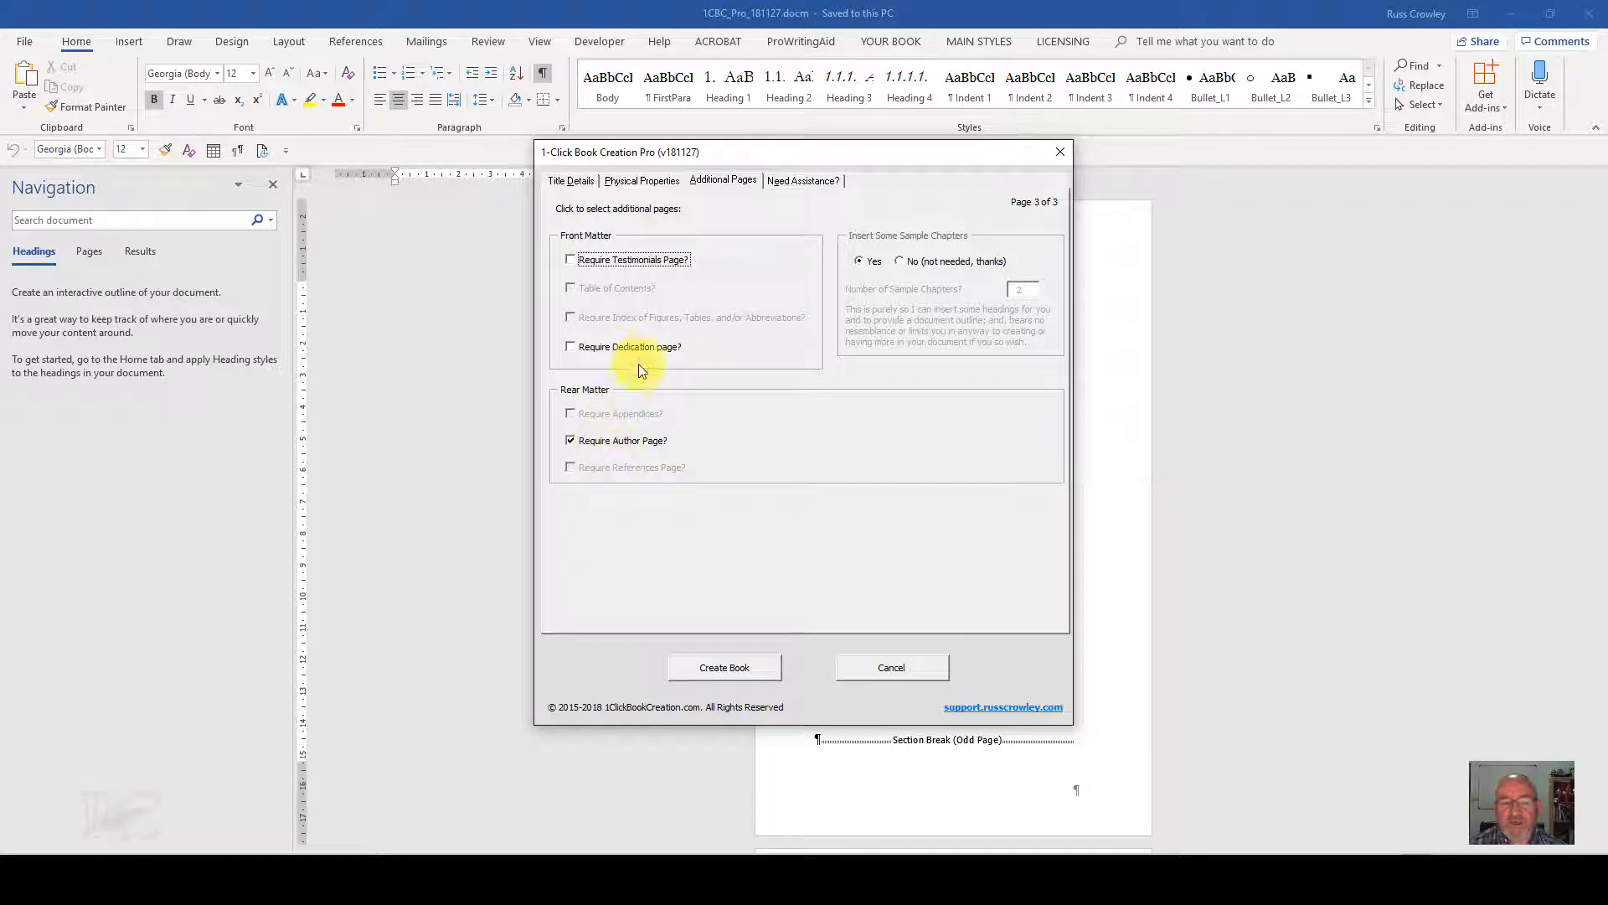
click(650, 182)
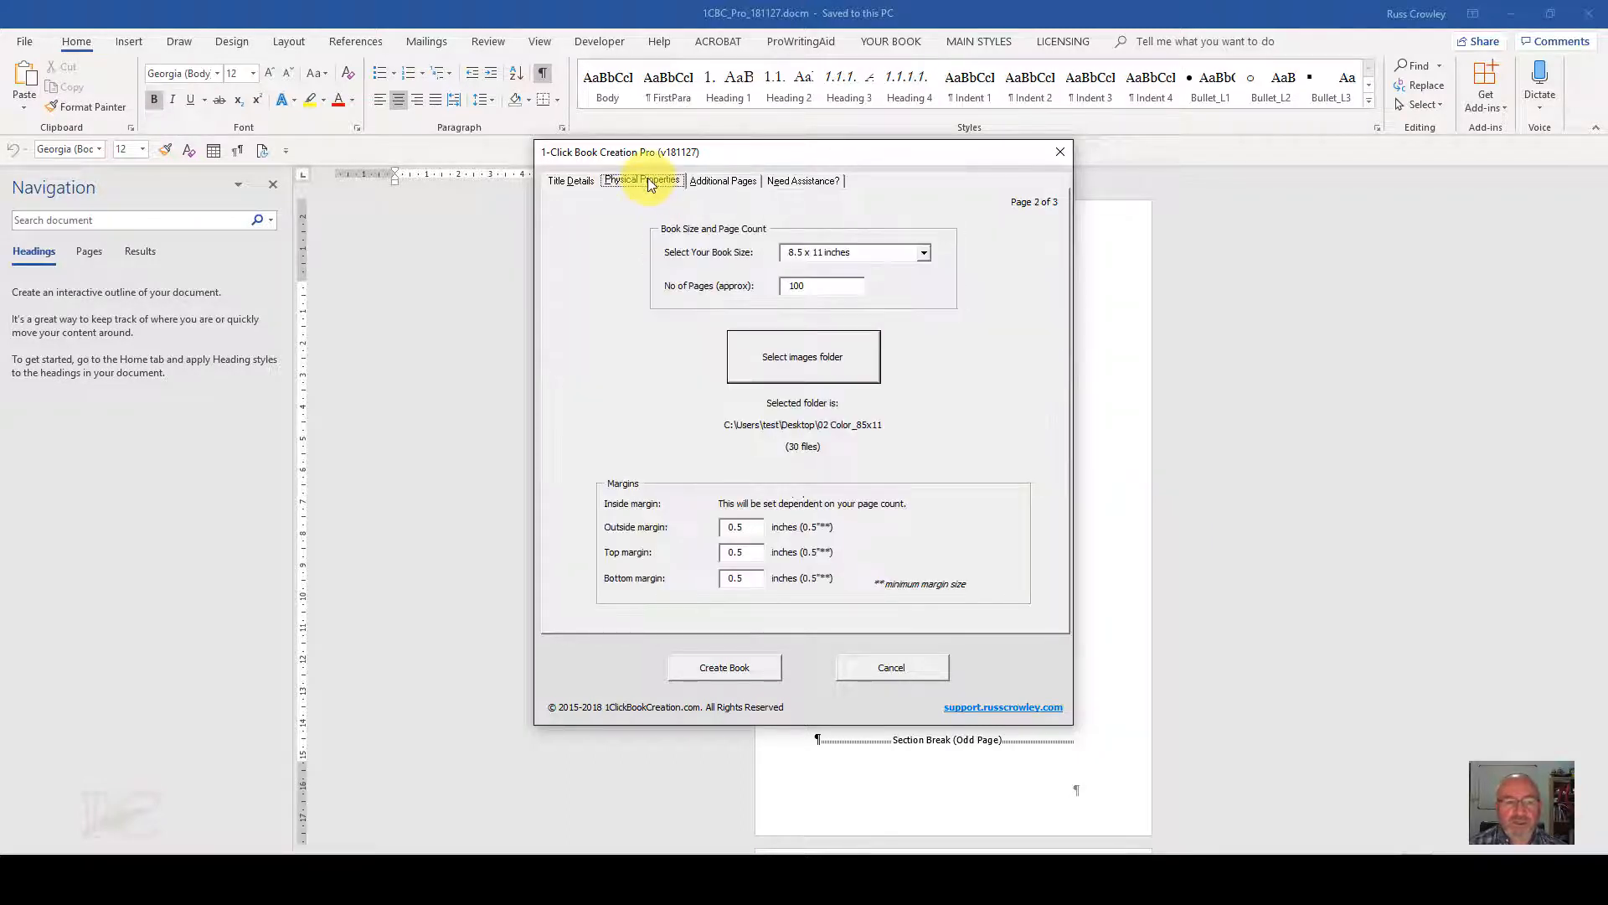
click(575, 183)
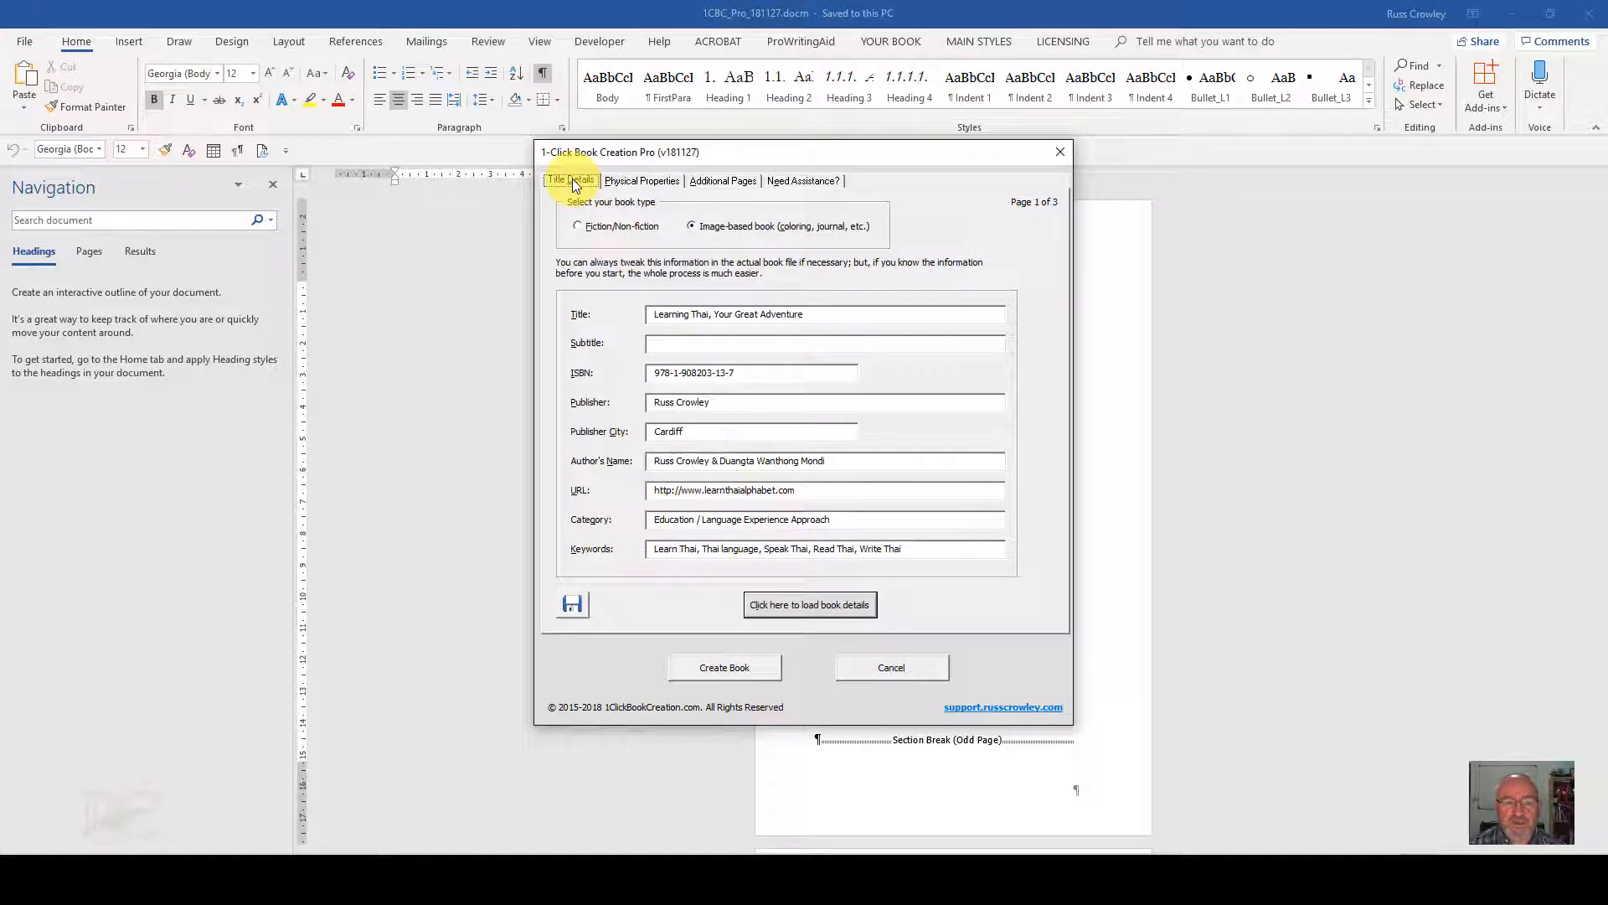
Create the image-based book from the entered details and look through its pages as thumbnails
click(745, 672)
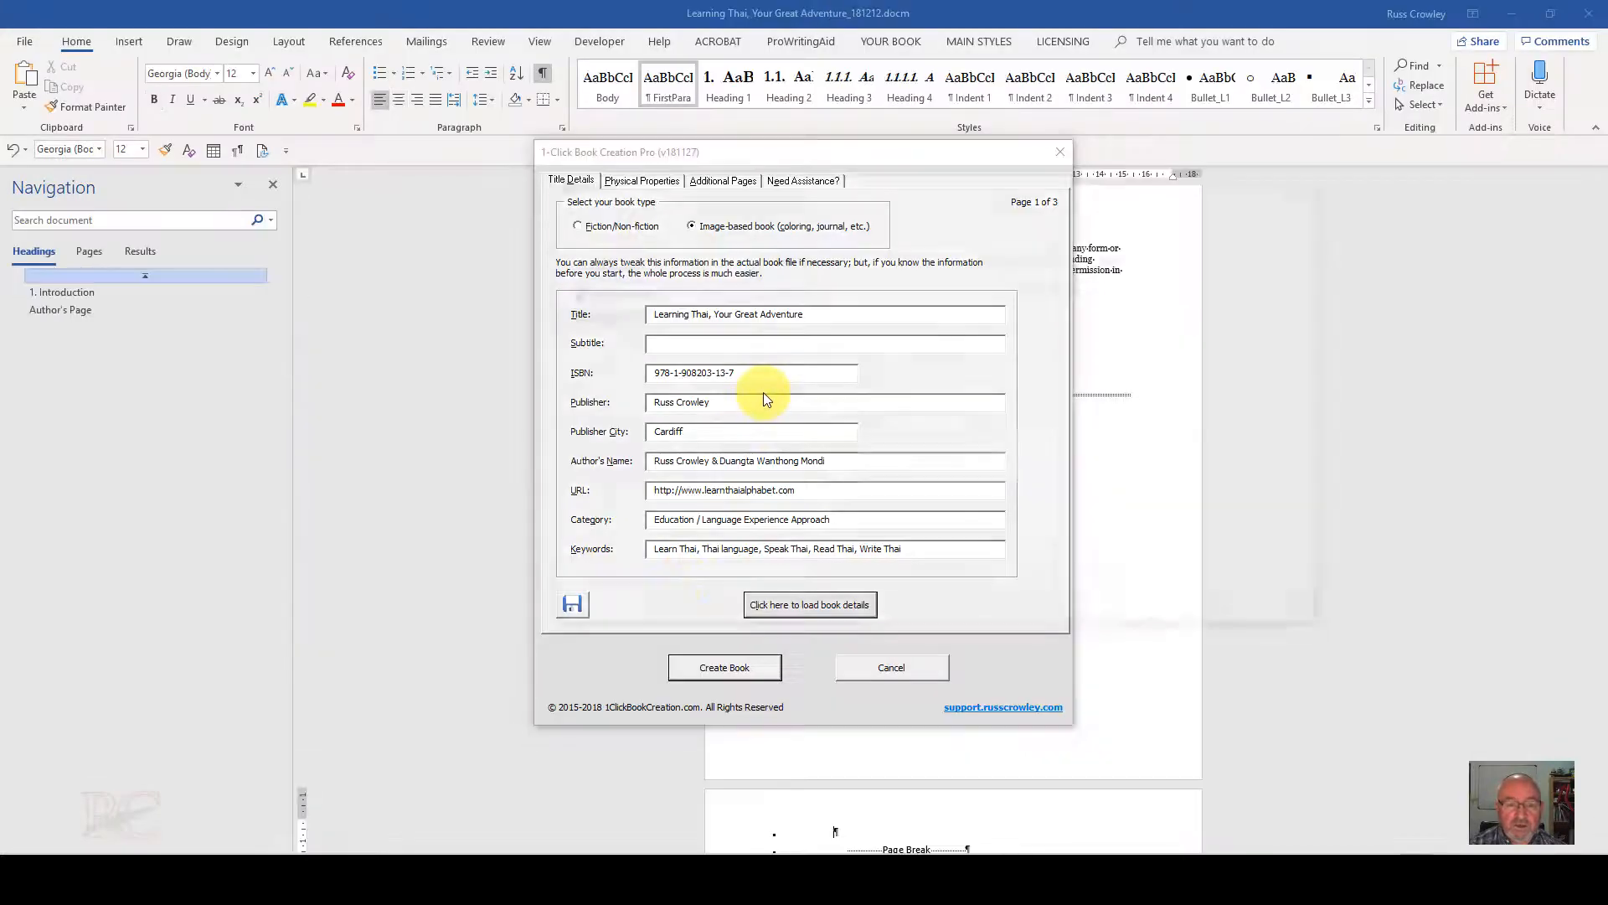
click(1181, 611)
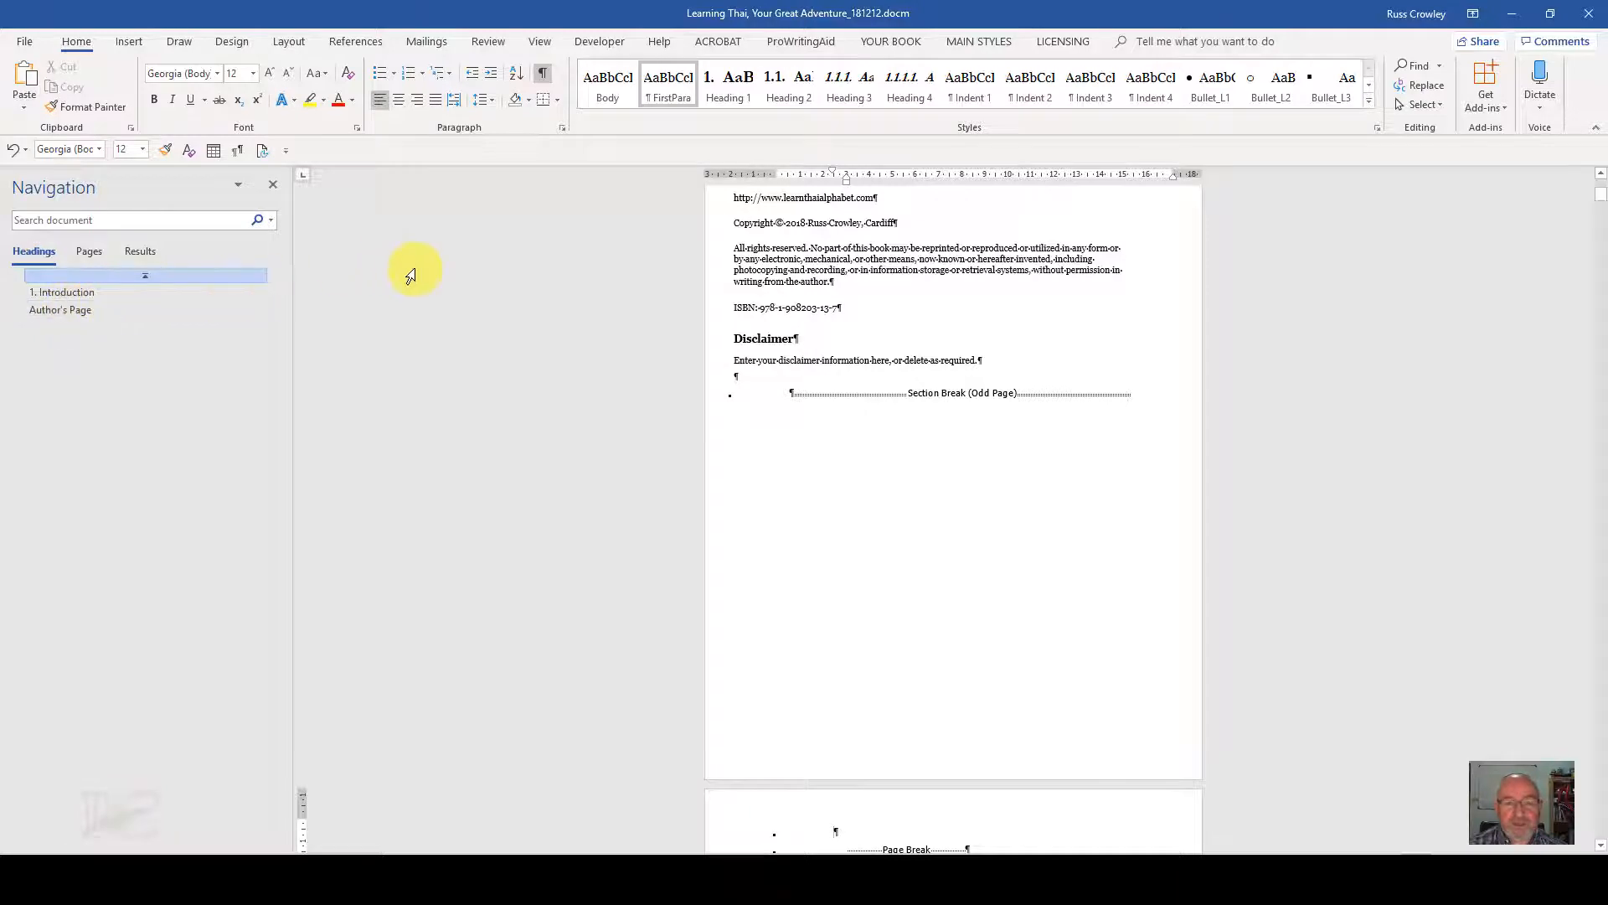
click(90, 252)
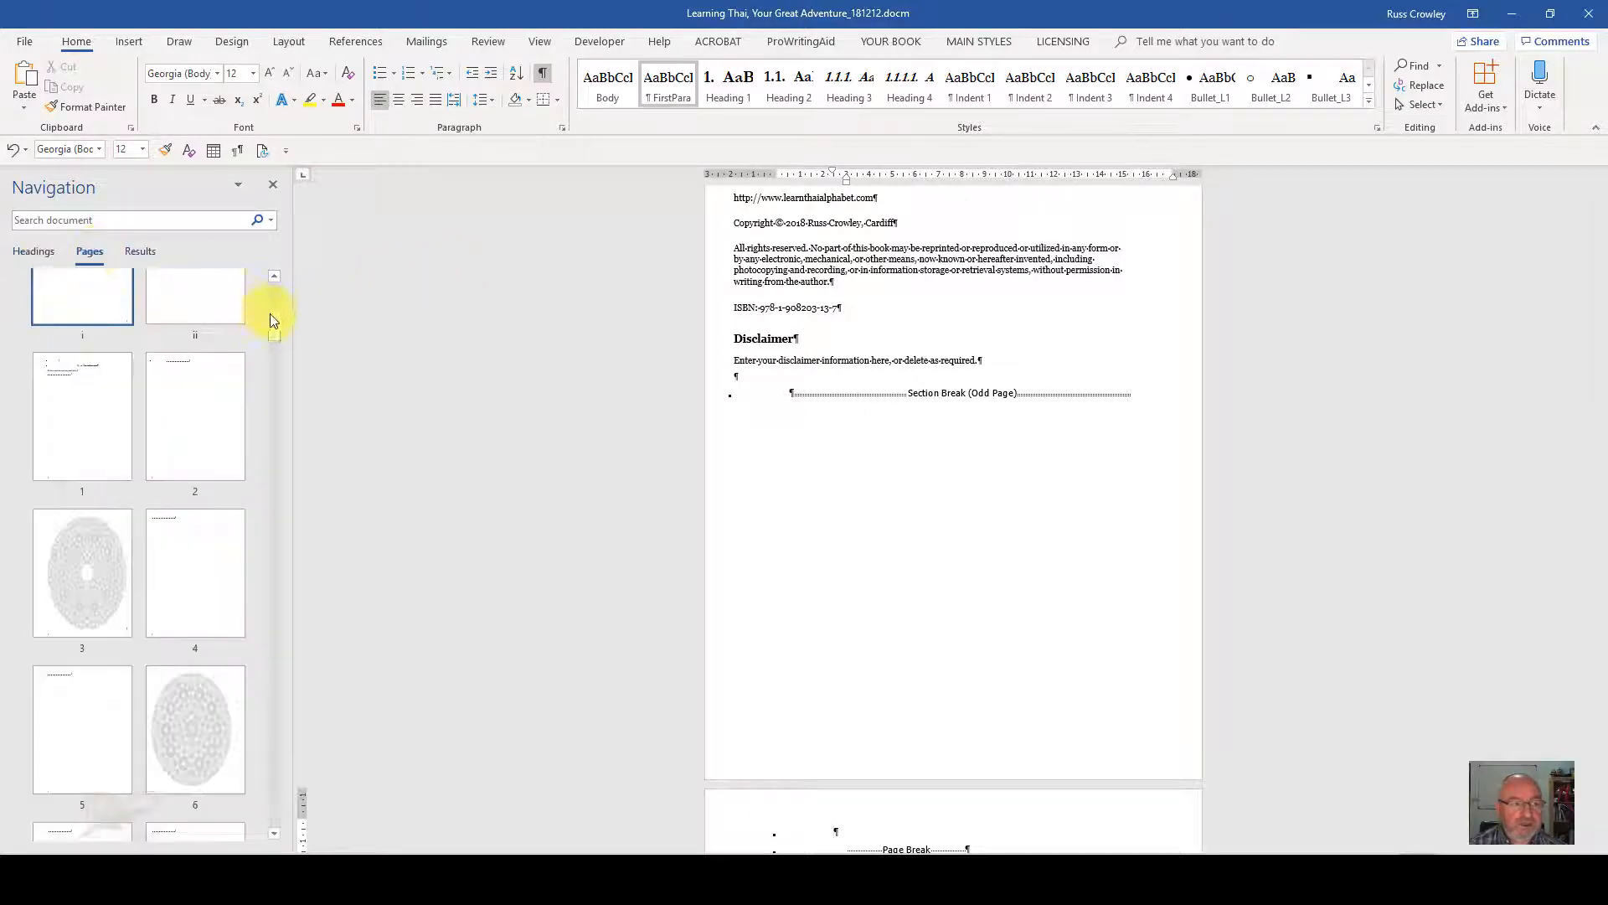
mouse_move(270, 313)
mouse_down()
mouse_move(277, 292)
mouse_move(265, 384)
mouse_move(266, 334)
mouse_up()
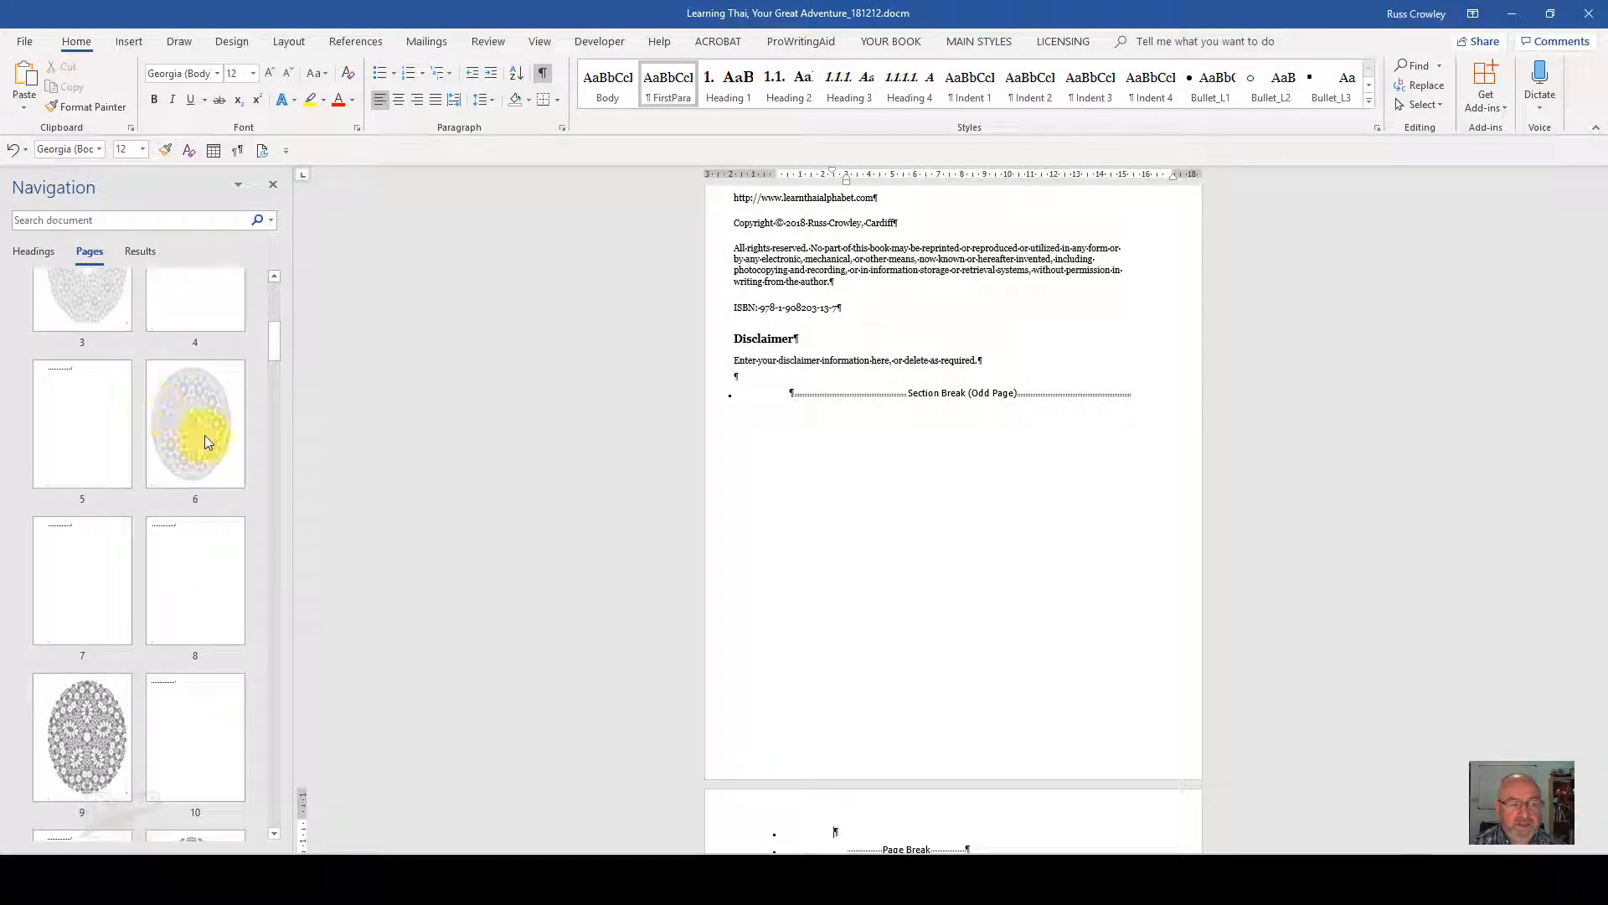
Remove the multiple page breaks throughout the generated book
click(882, 46)
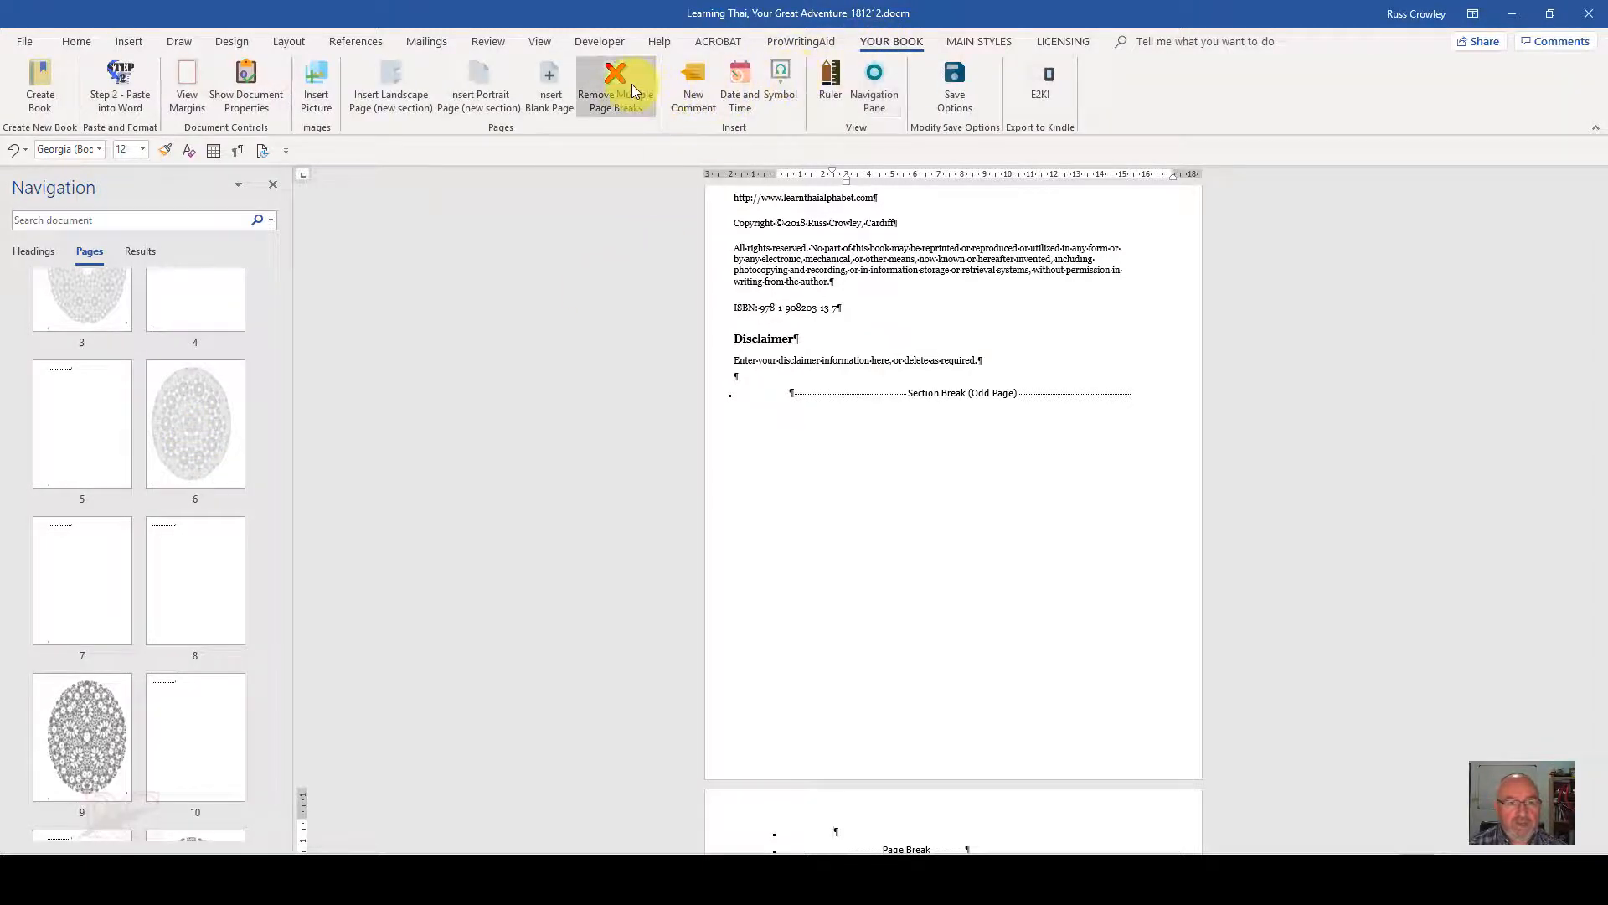
click(623, 86)
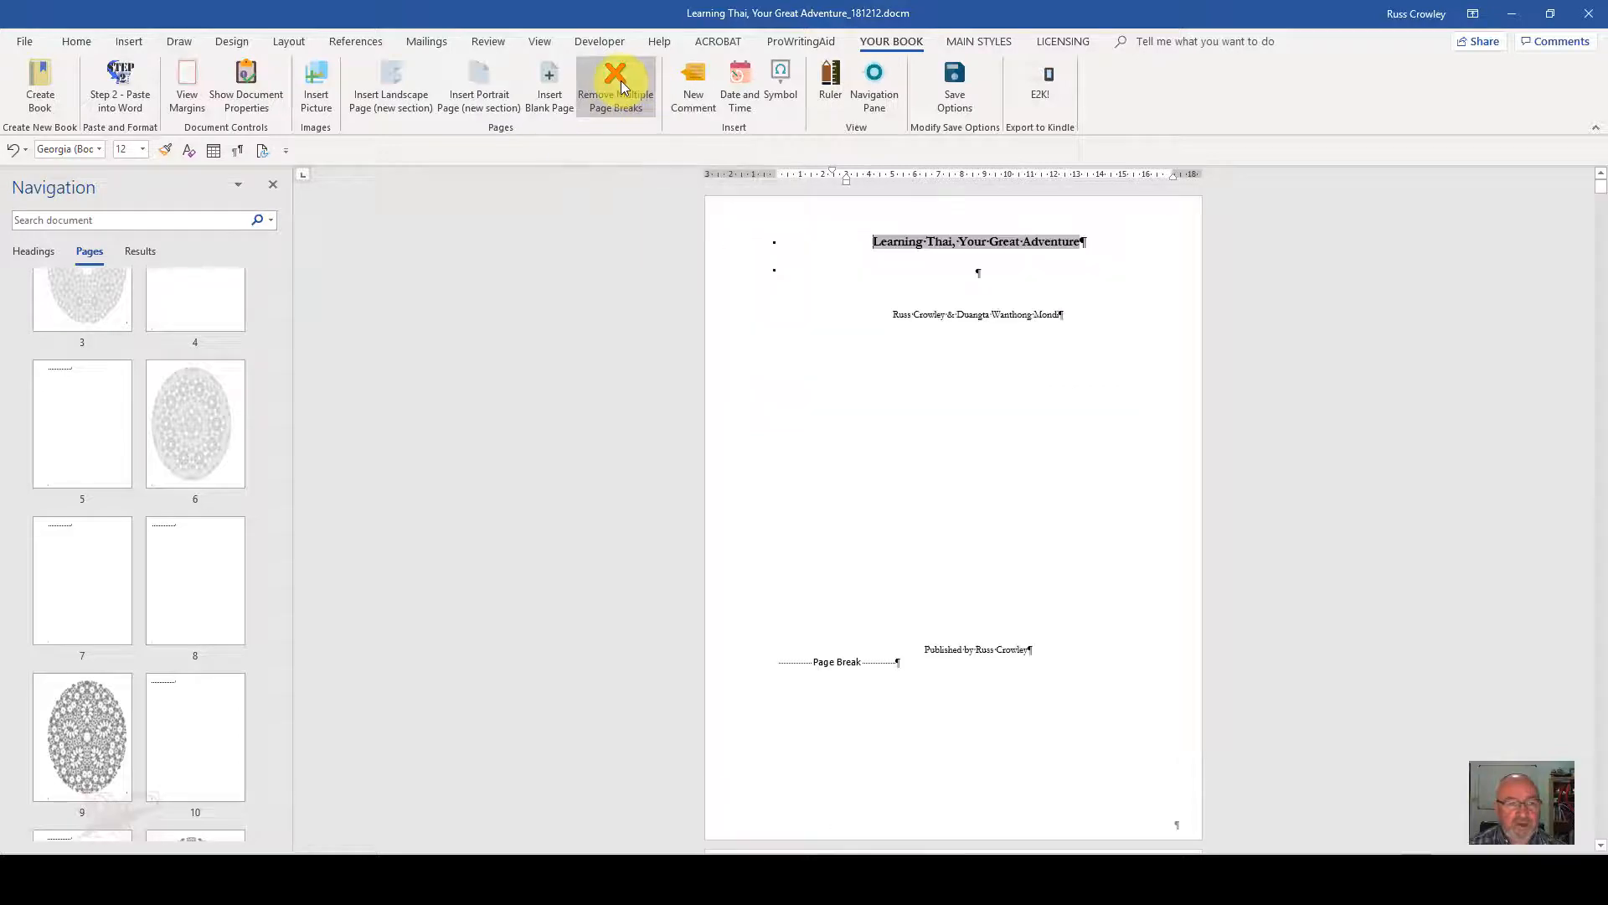
Delete the extra page break on front-matter page i and the blank page before the first image
drag(280, 308, 258, 280)
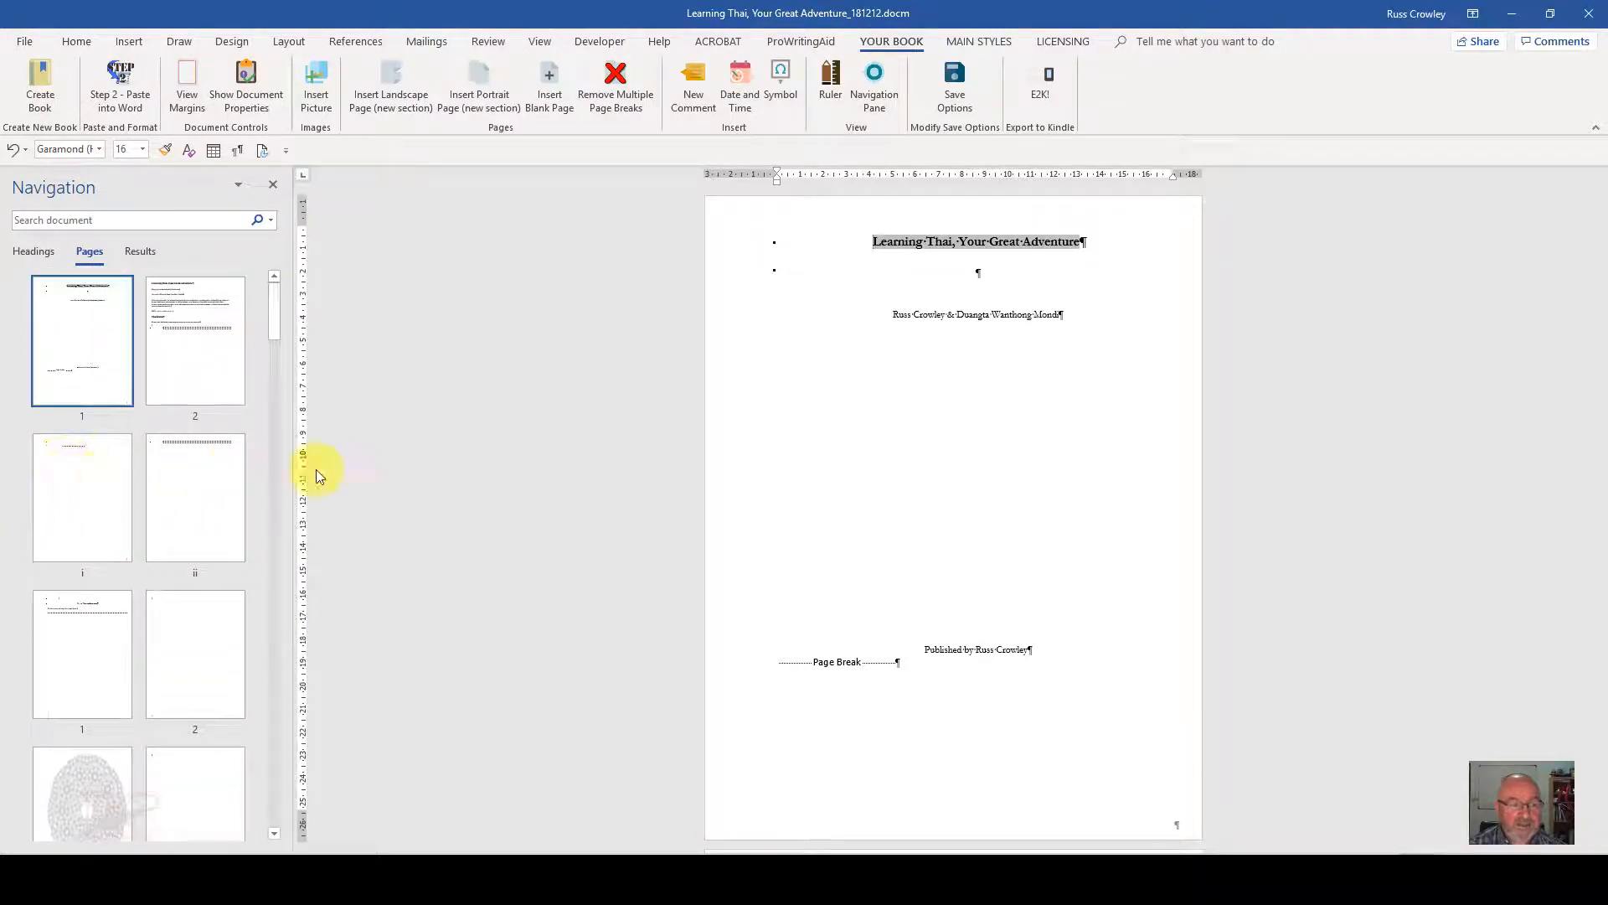
click(126, 475)
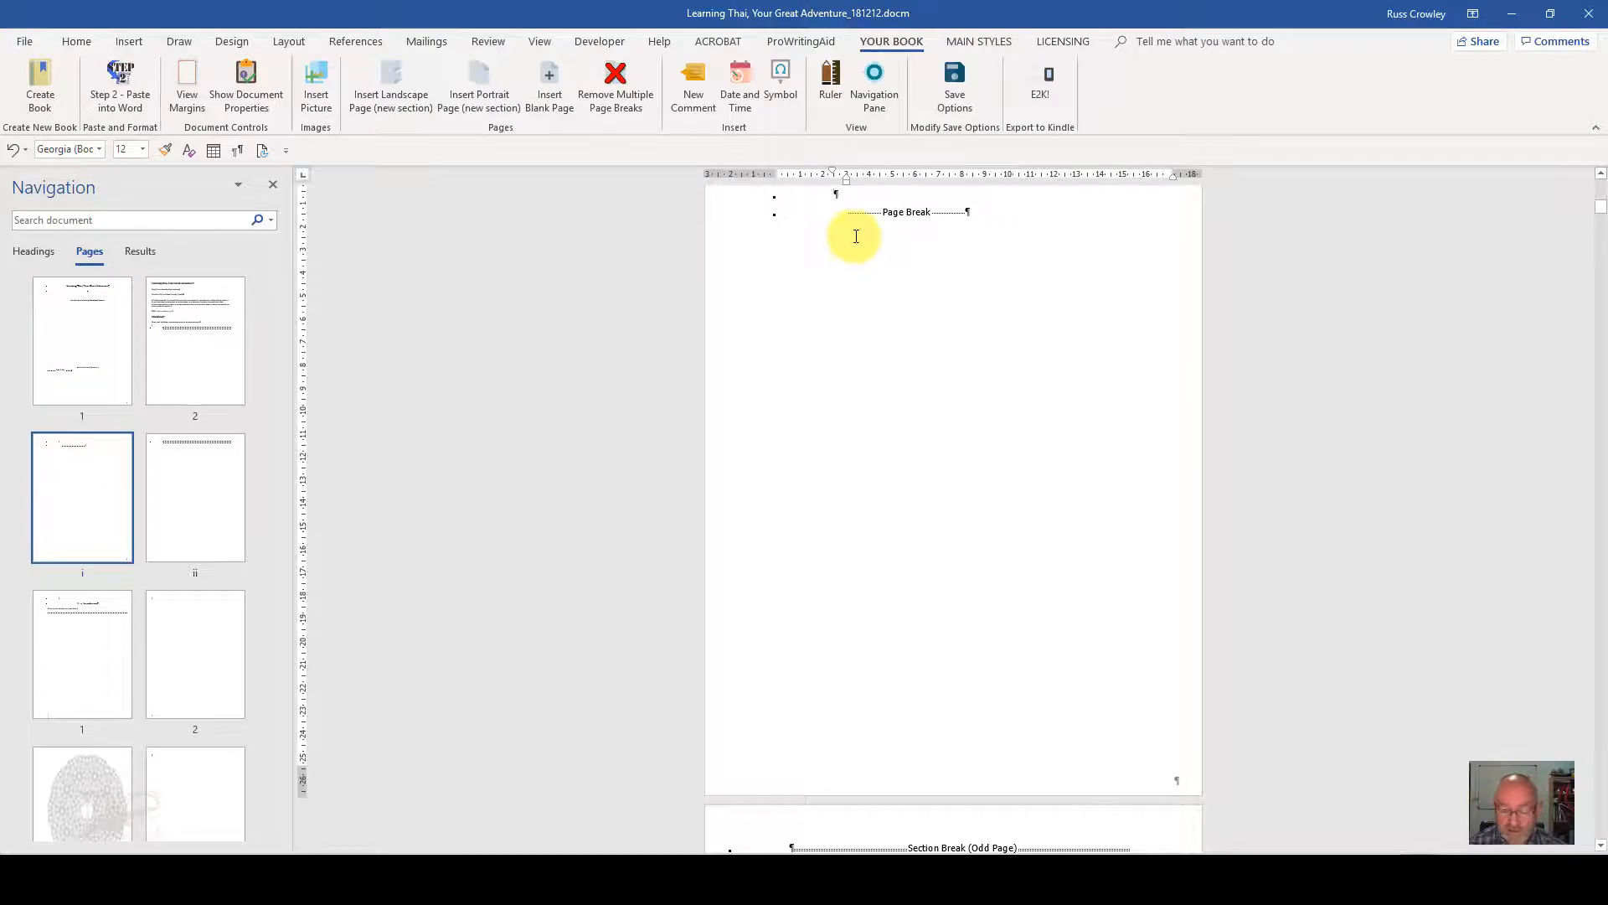
key(Delete)
key(Delete)
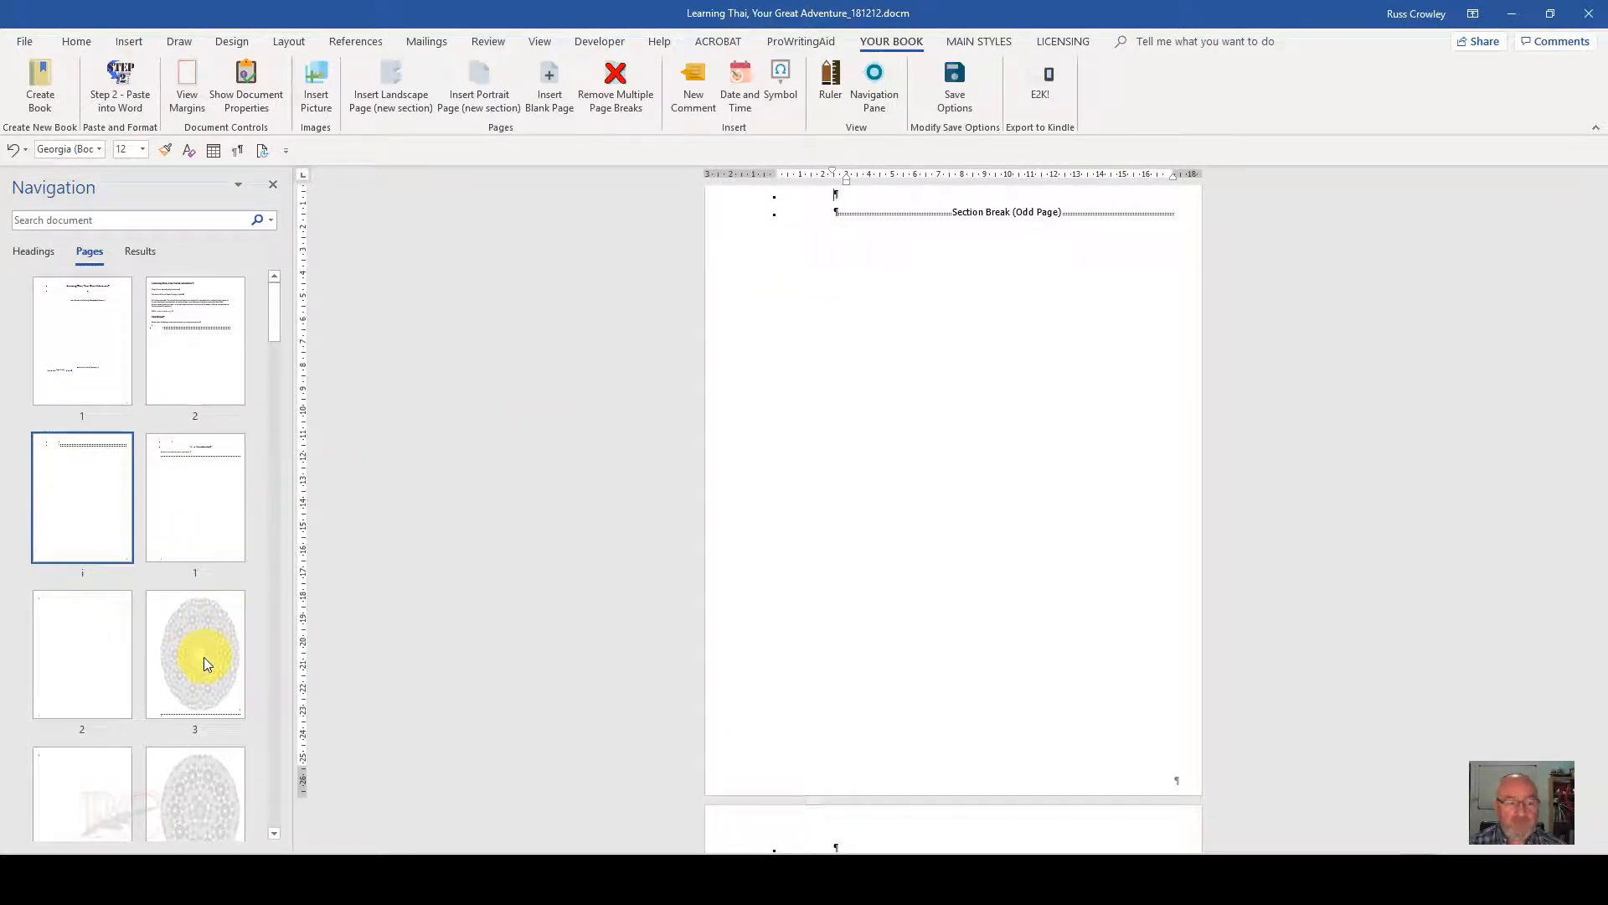
click(107, 657)
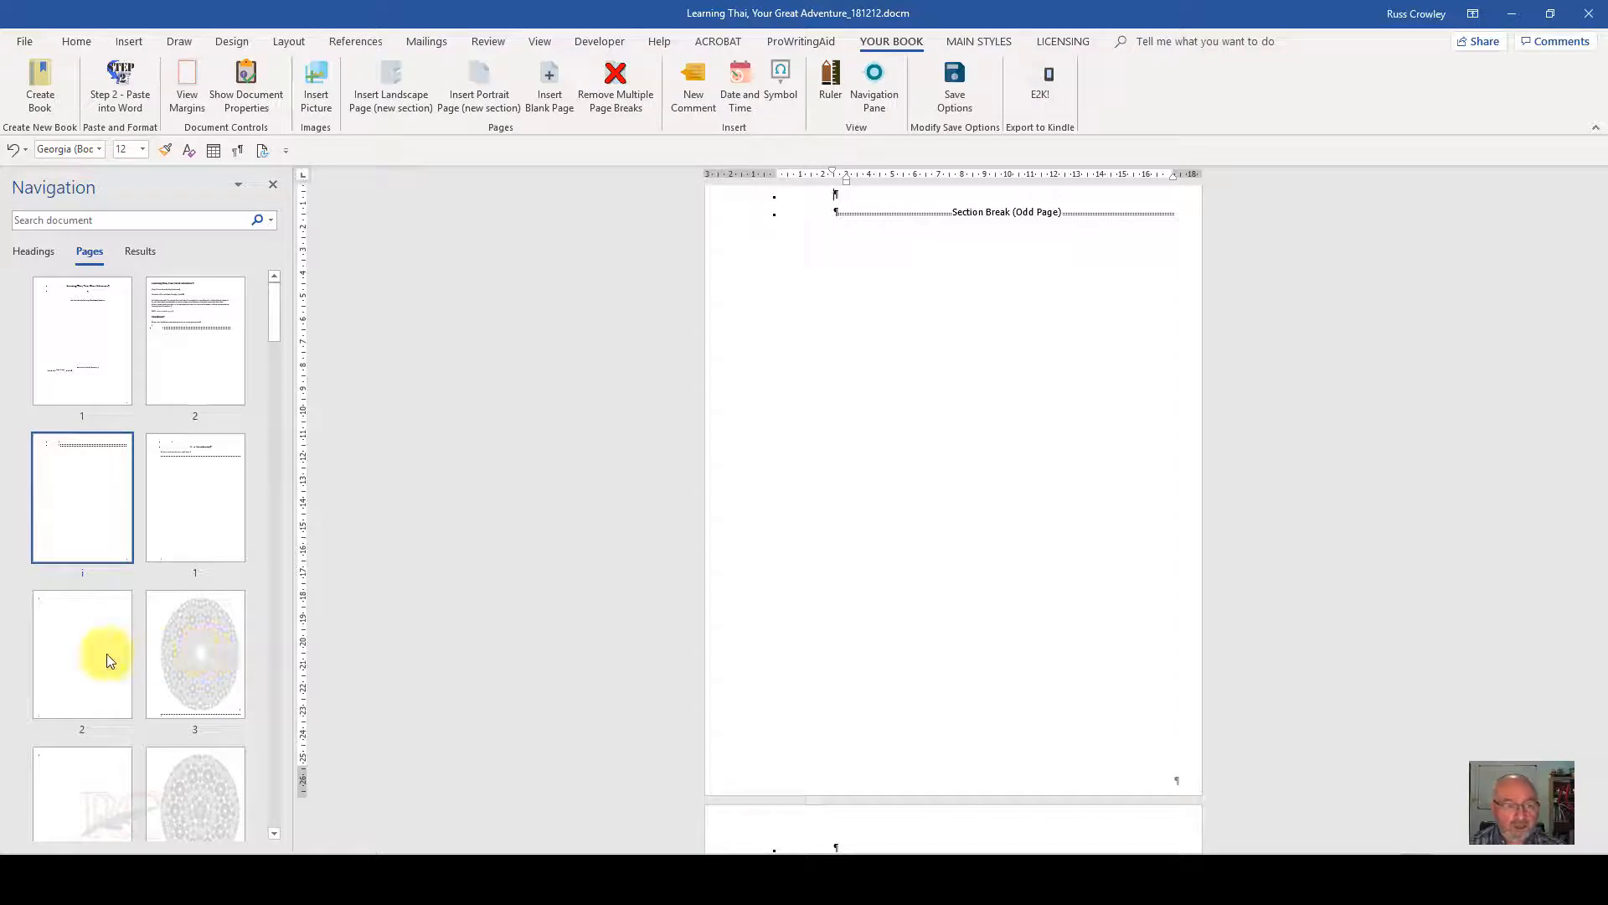
key(Delete)
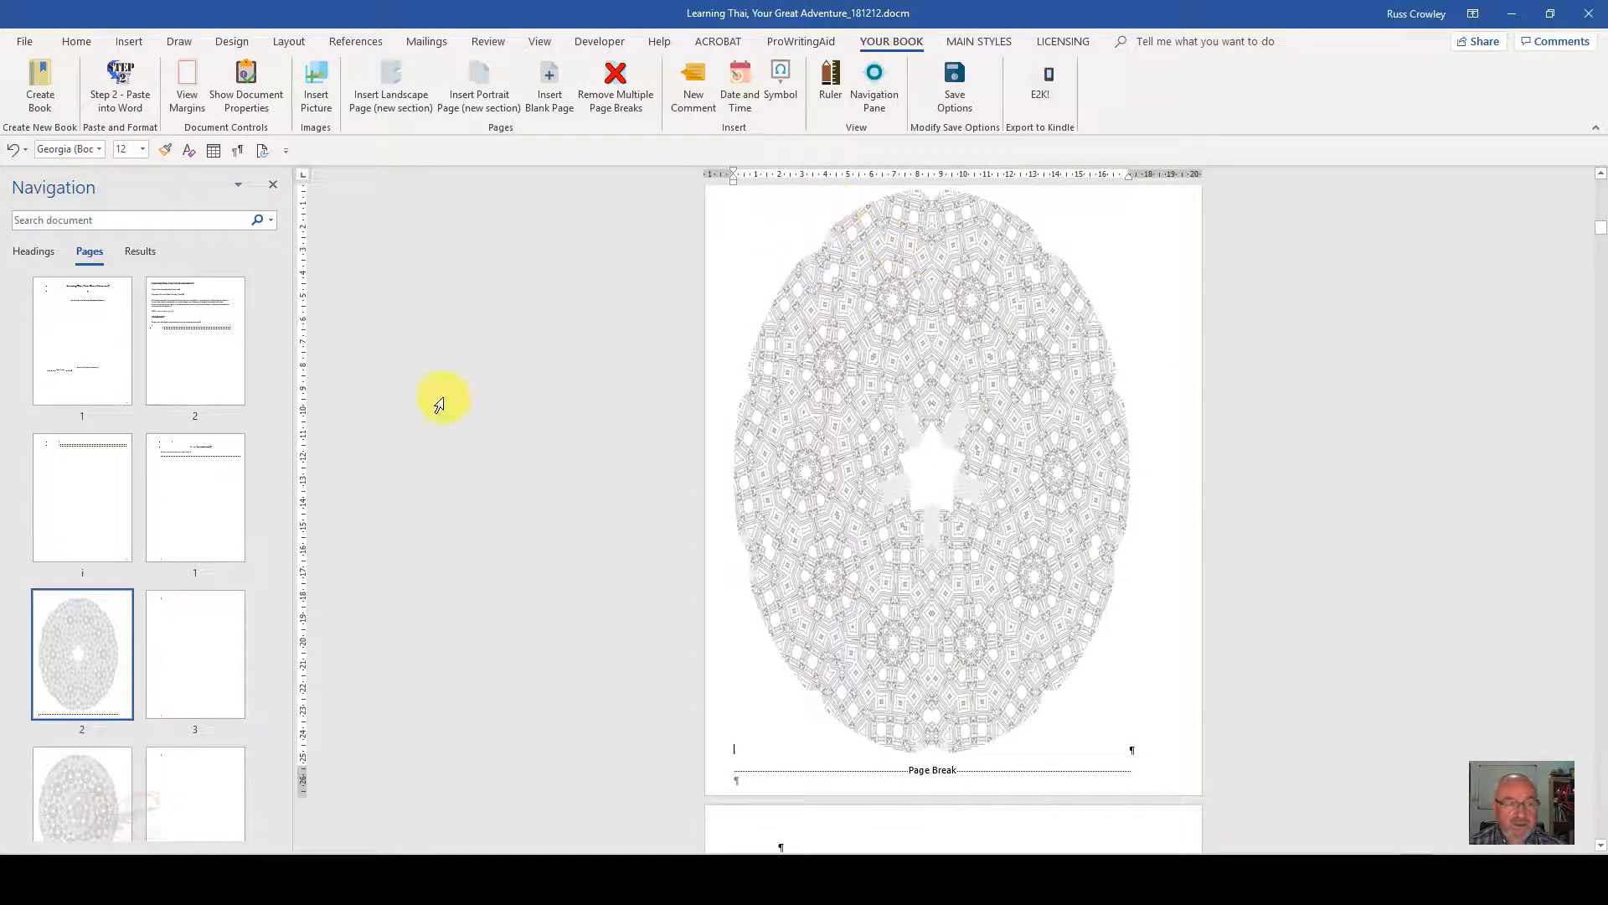
Delete the empty paragraph above the Introduction heading on page 1
click(104, 482)
click(216, 348)
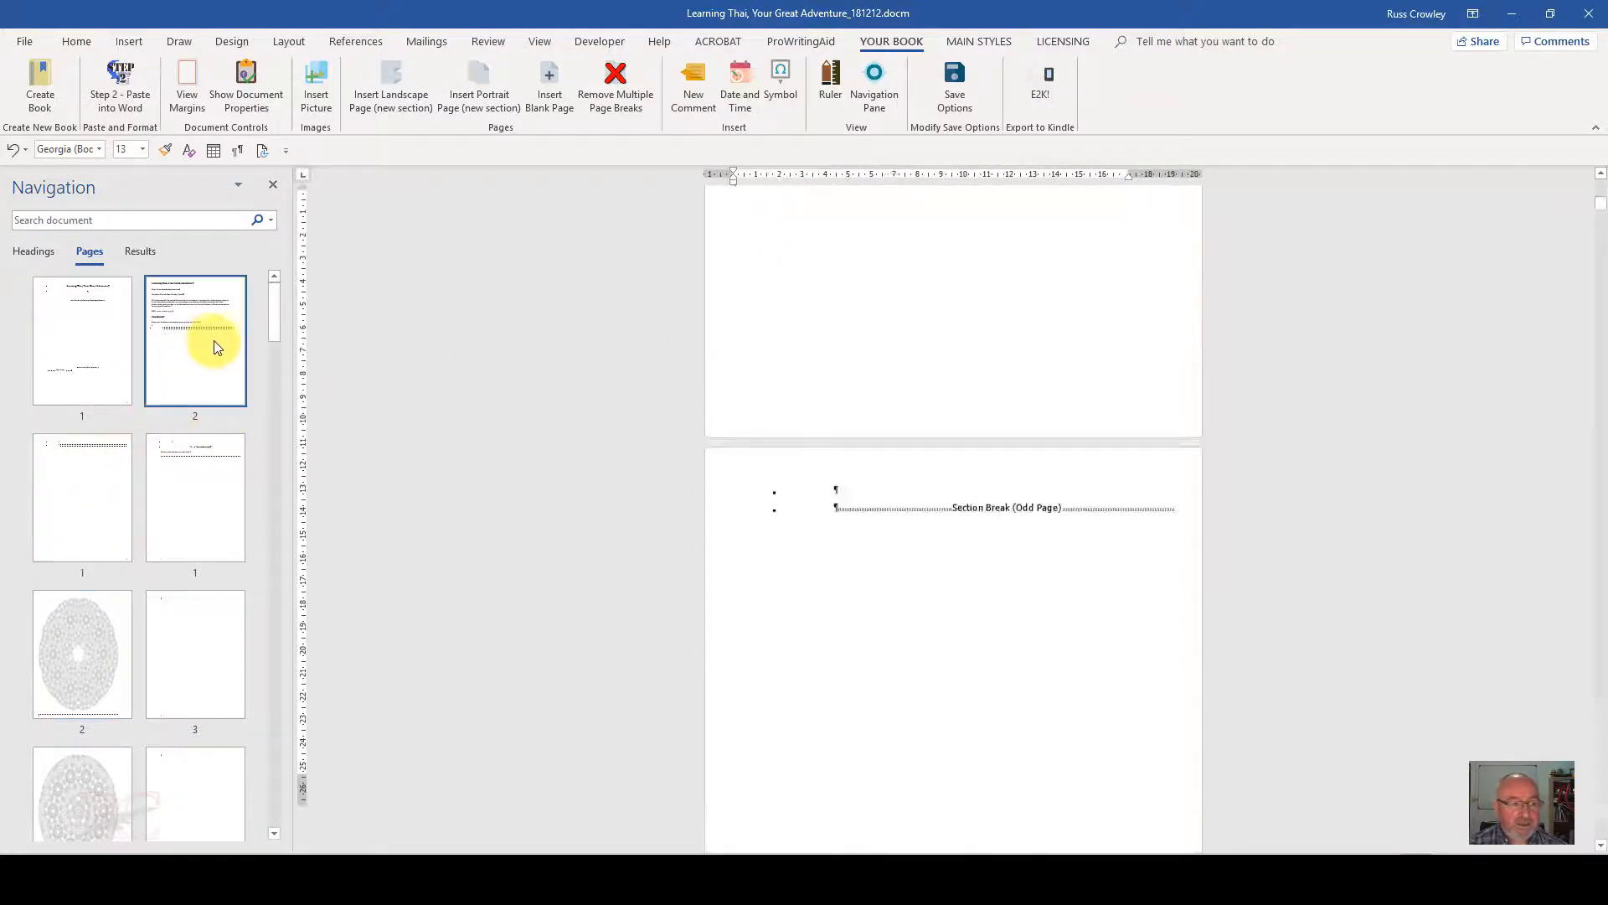
click(197, 466)
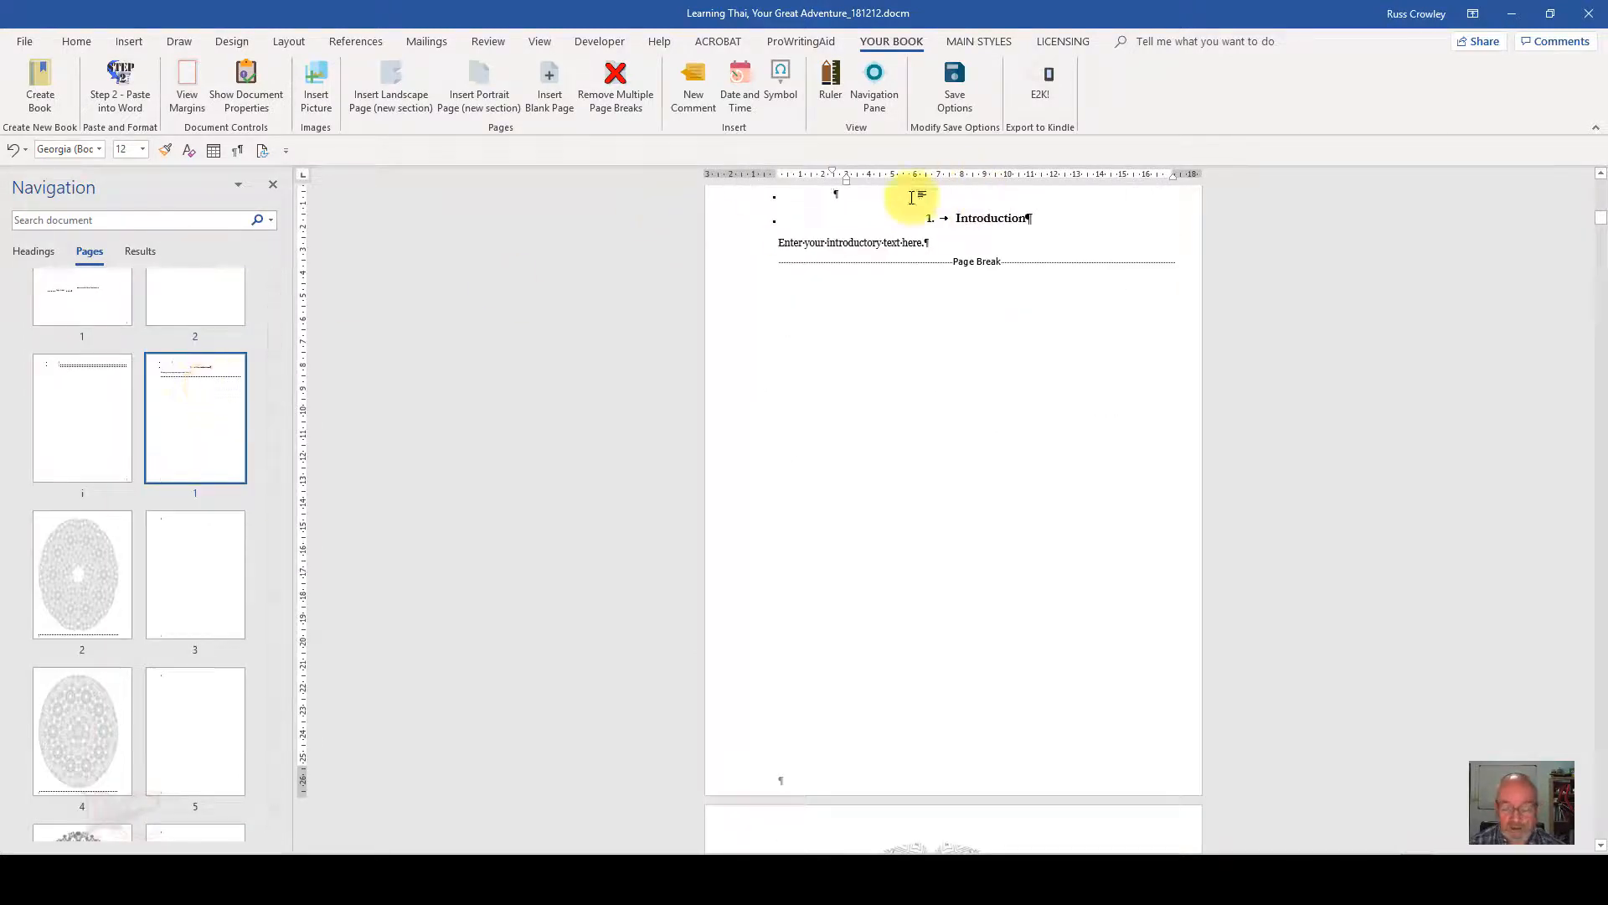
key(Delete)
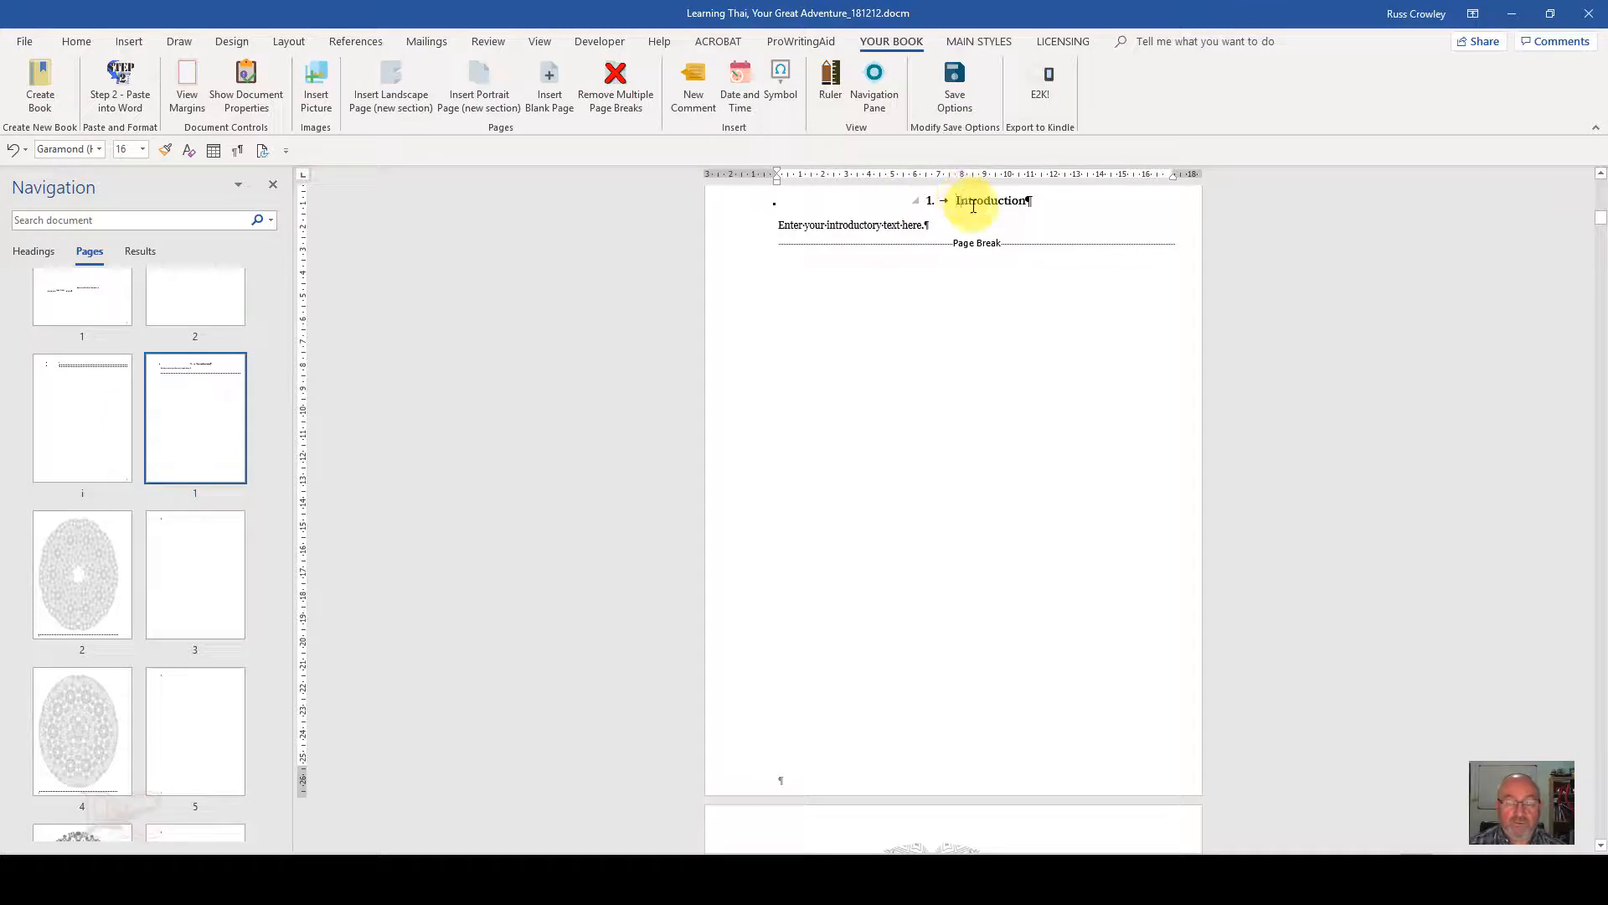